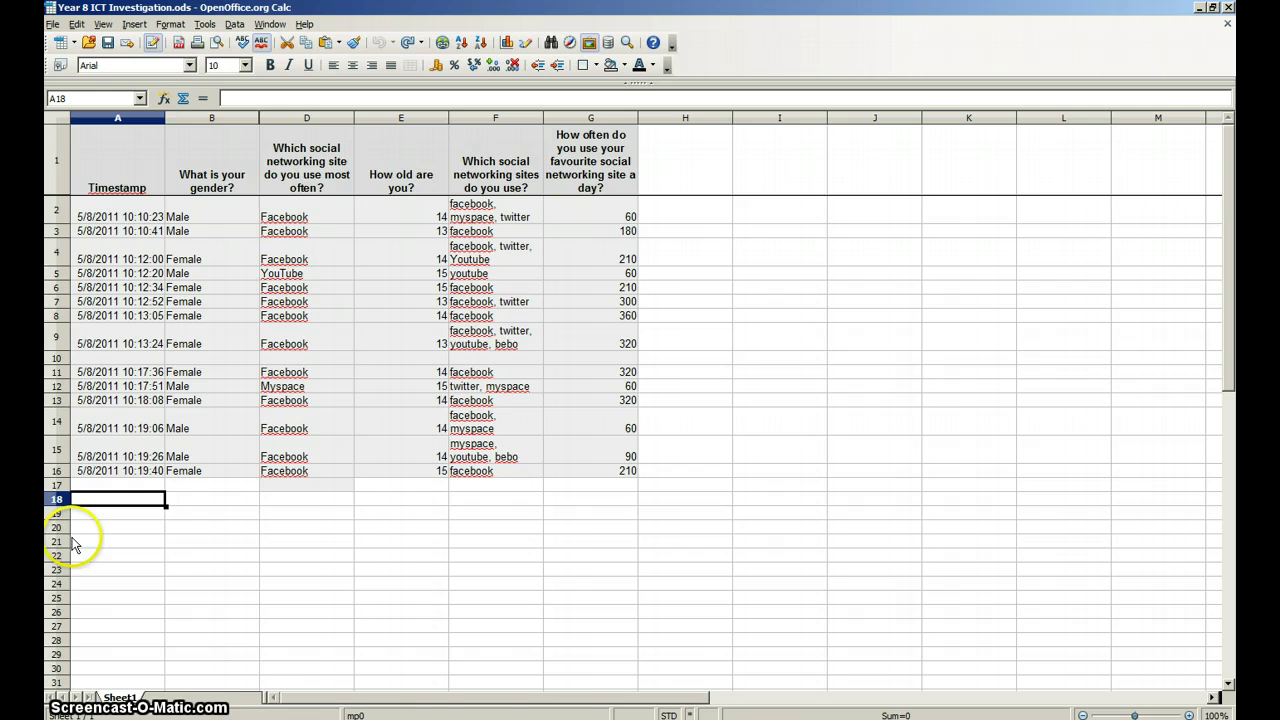
Step: Insert an empty row above the survey headings and an empty column A before Timestamp
{"action": "right_click", "coordinate": [57, 170]}
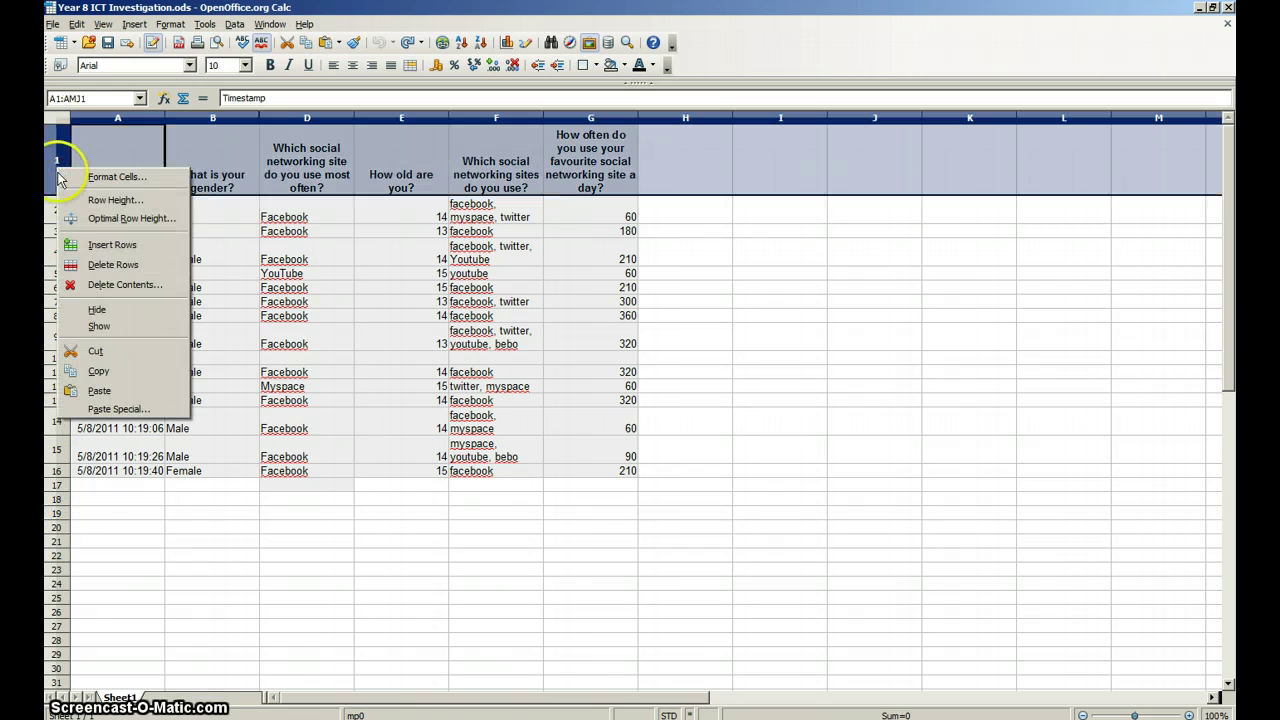
{"action": "left_click", "coordinate": [95, 245]}
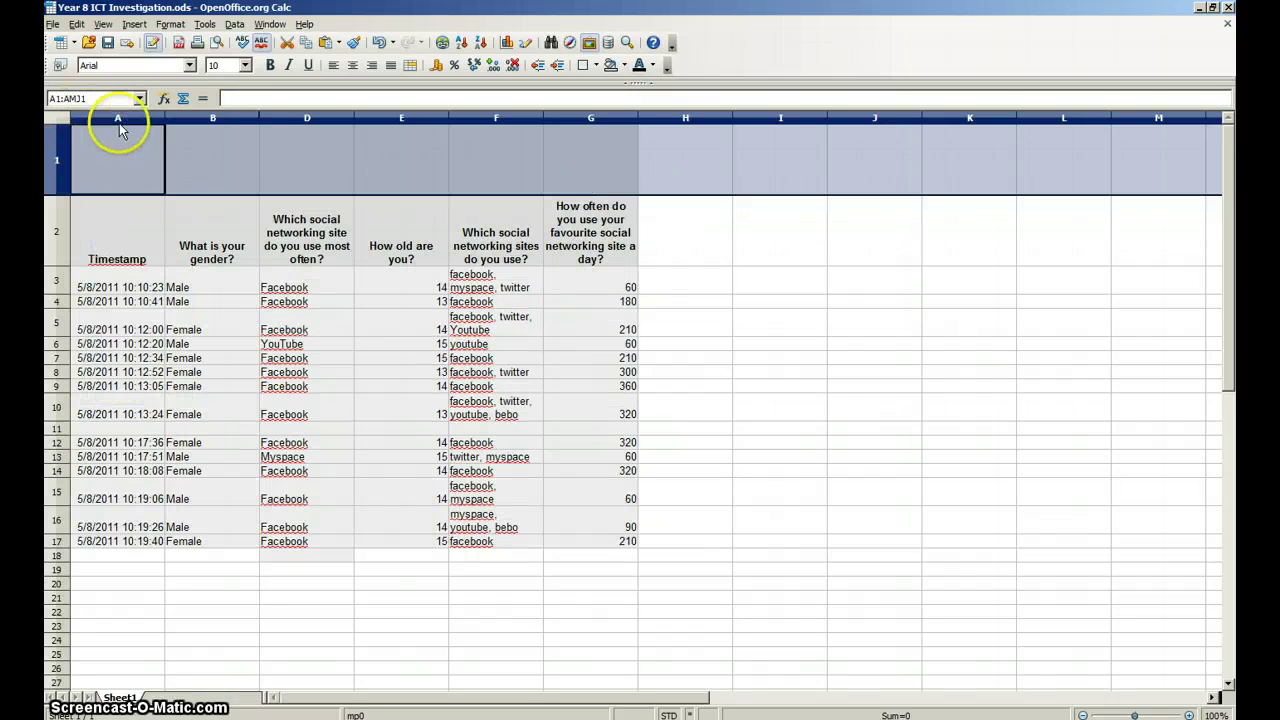
{"action": "left_click", "coordinate": [118, 119]}
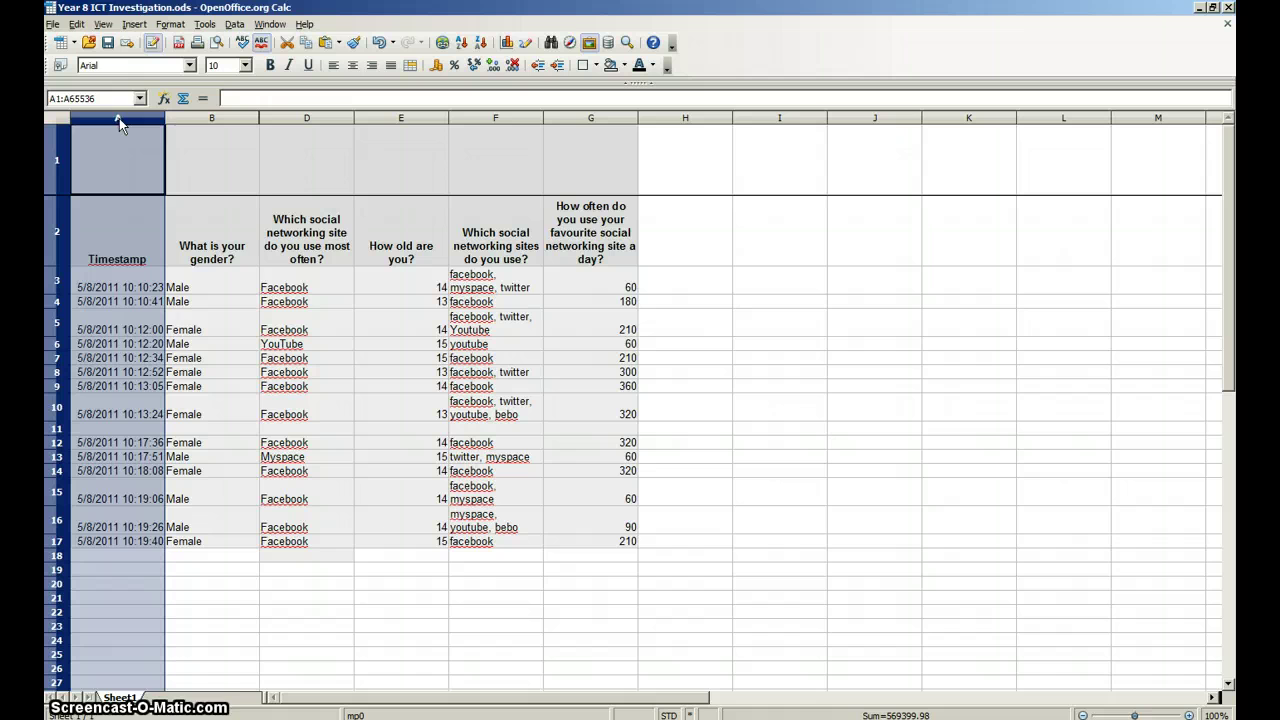
{"action": "right_click", "coordinate": [119, 118]}
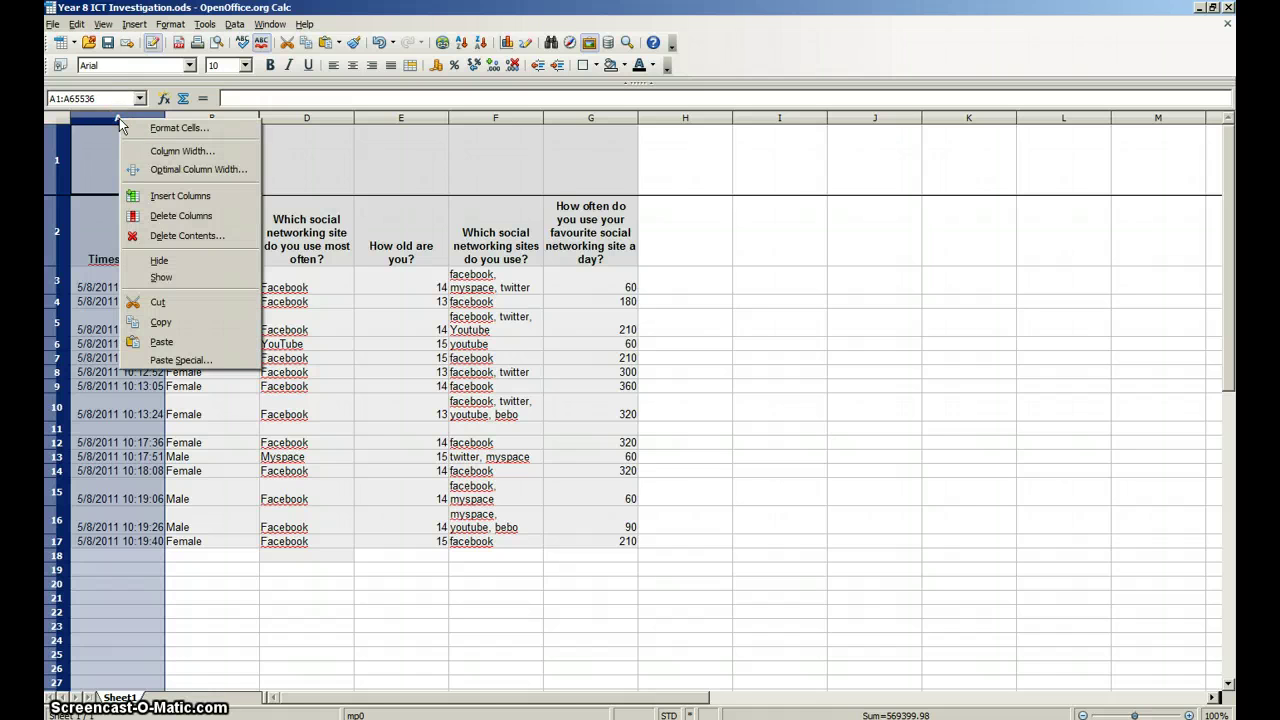
{"action": "left_click", "coordinate": [156, 196]}
{"action": "left_click", "coordinate": [118, 172]}
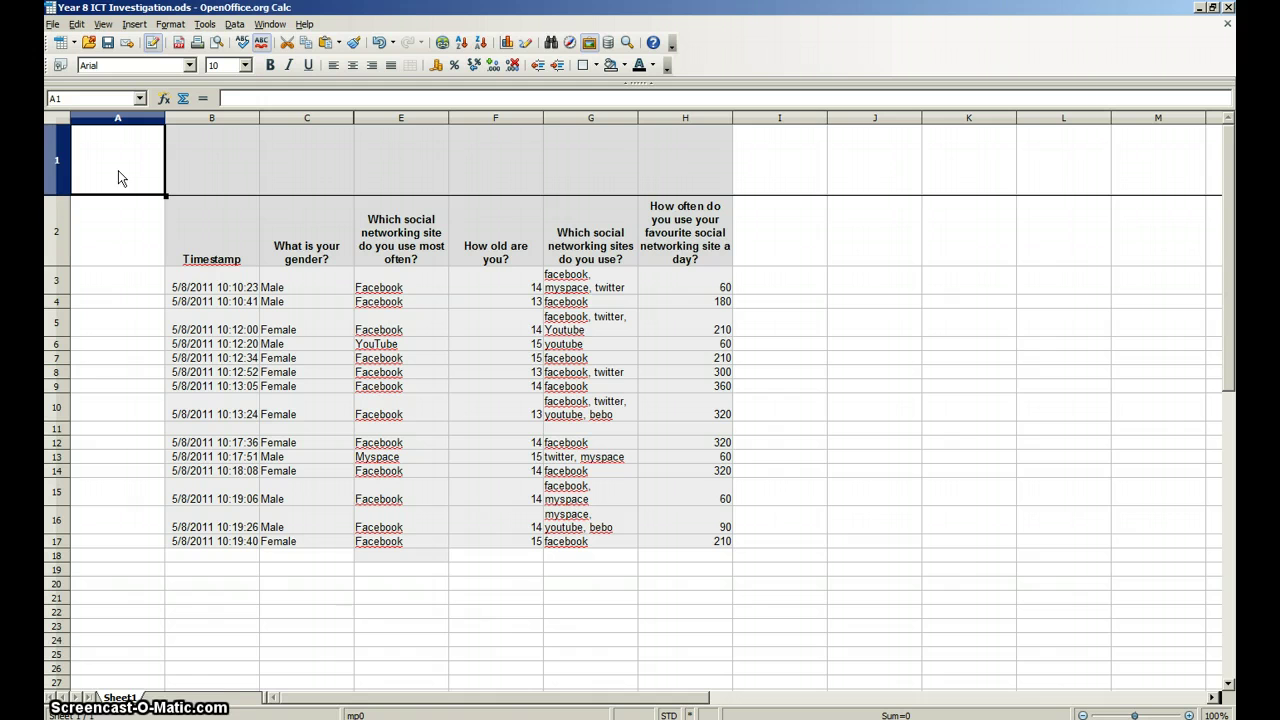
Step: Fill cells A1:I1 of the new top row with Yellow 2
{"action": "left_click", "coordinate": [123, 167]}
{"action": "left_click_drag", "start_coordinate": [124, 167], "coordinate": [753, 161]}
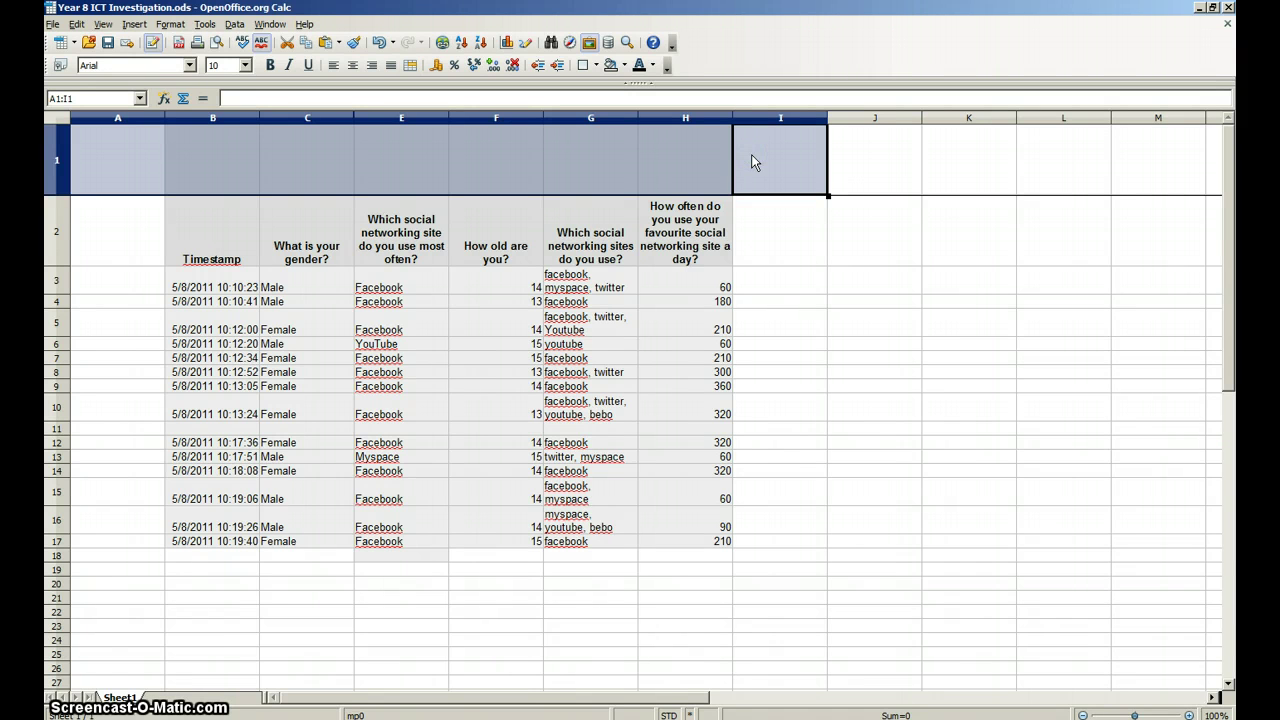
{"action": "left_click", "coordinate": [625, 66]}
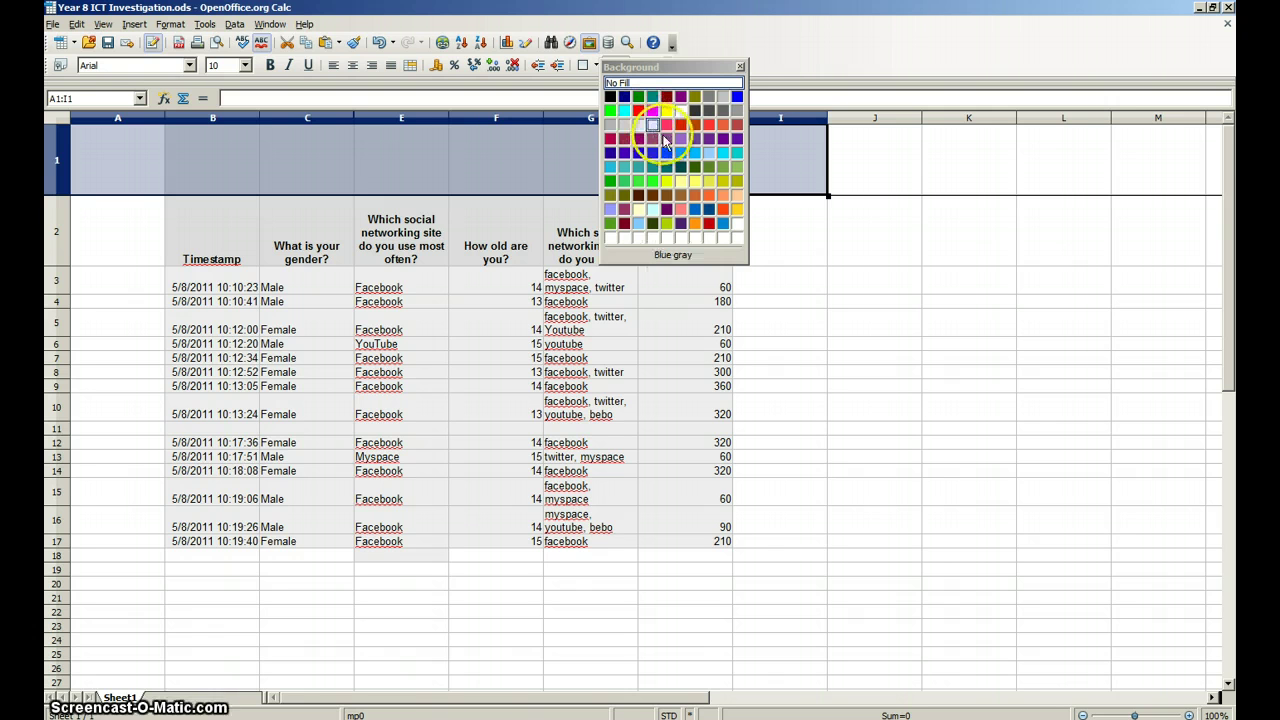
{"action": "left_click", "coordinate": [634, 184]}
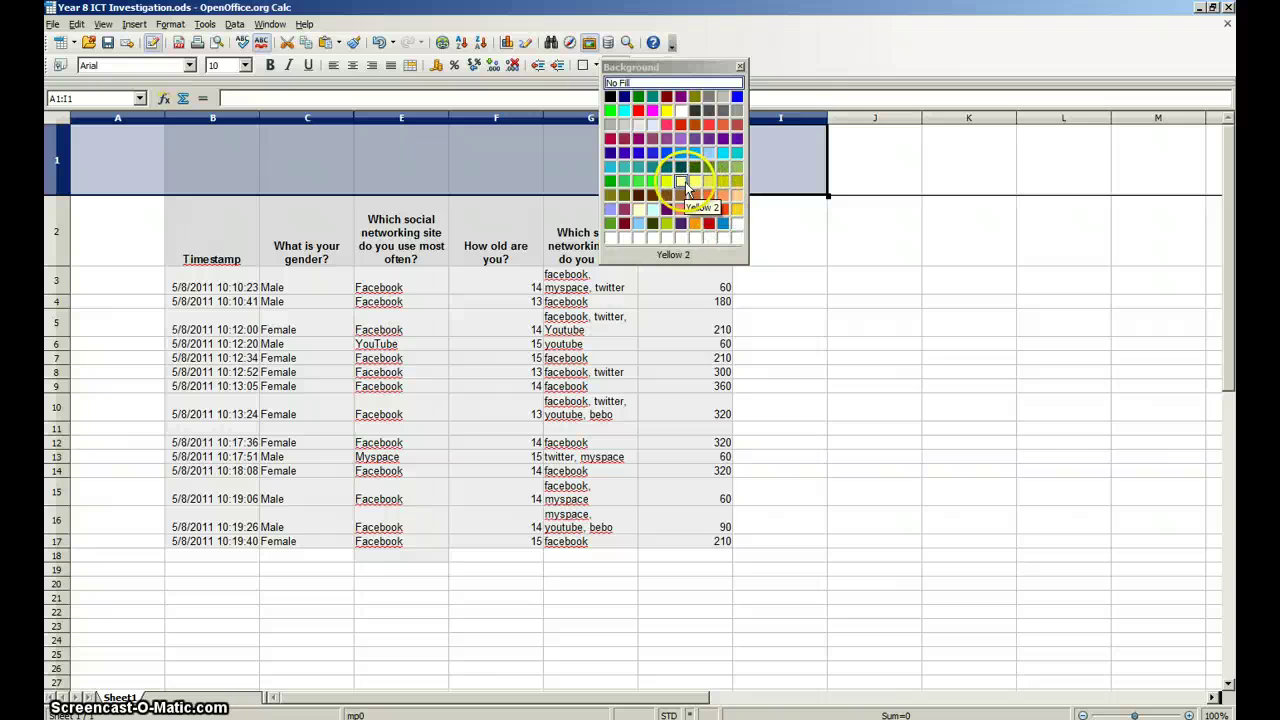
{"action": "left_click", "coordinate": [684, 184]}
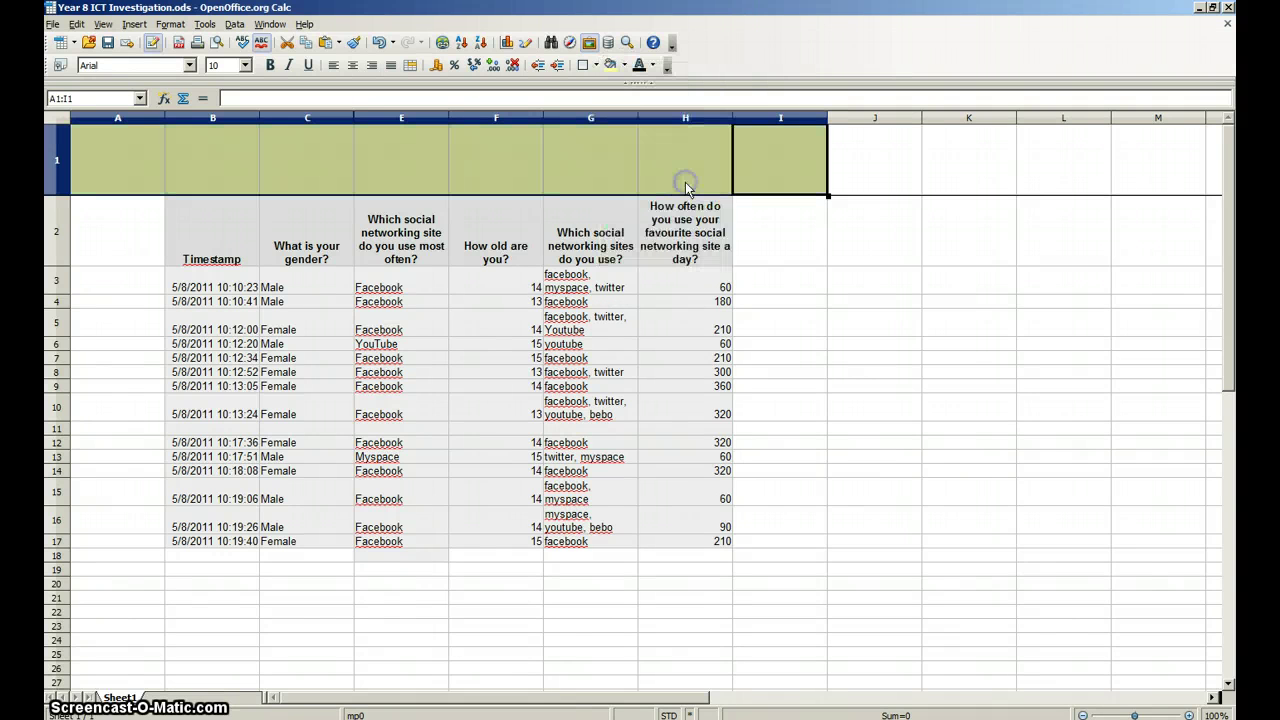
Step: Fill A1:A18 and I2:I18 with the same Yellow 2 background
{"action": "left_click", "coordinate": [797, 213]}
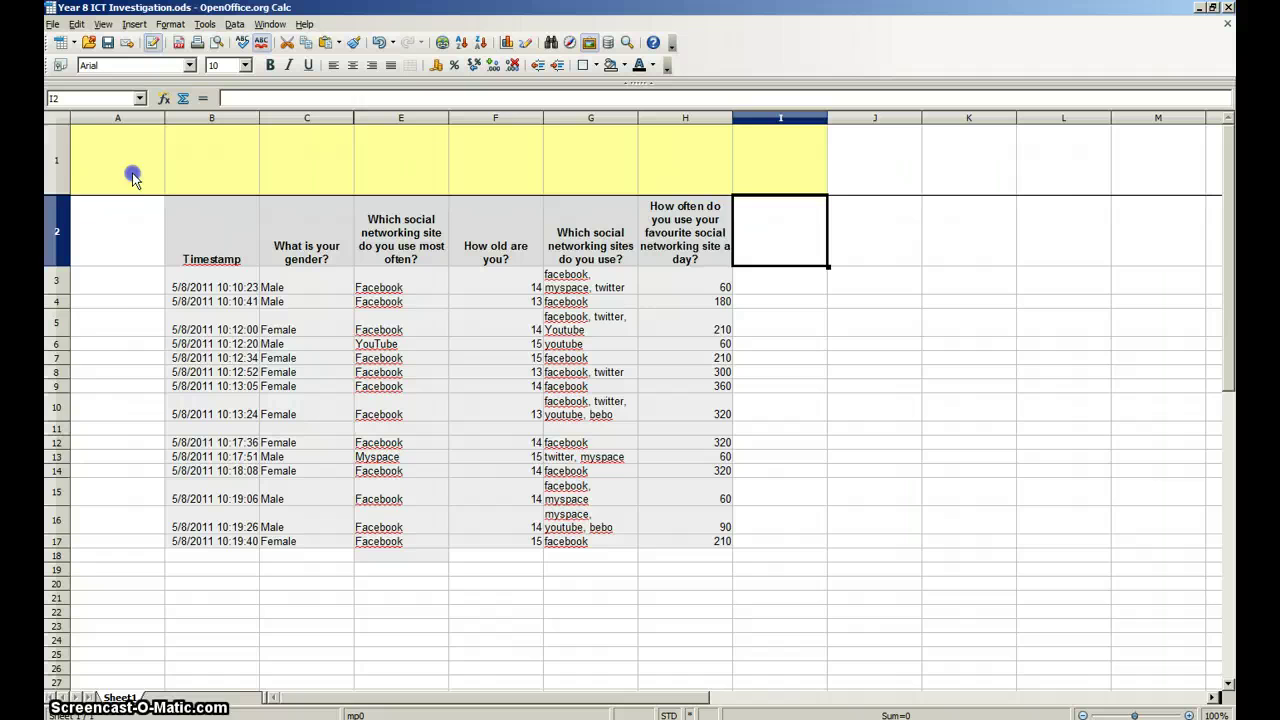
{"action": "left_click_drag", "start_coordinate": [133, 176], "coordinate": [120, 545]}
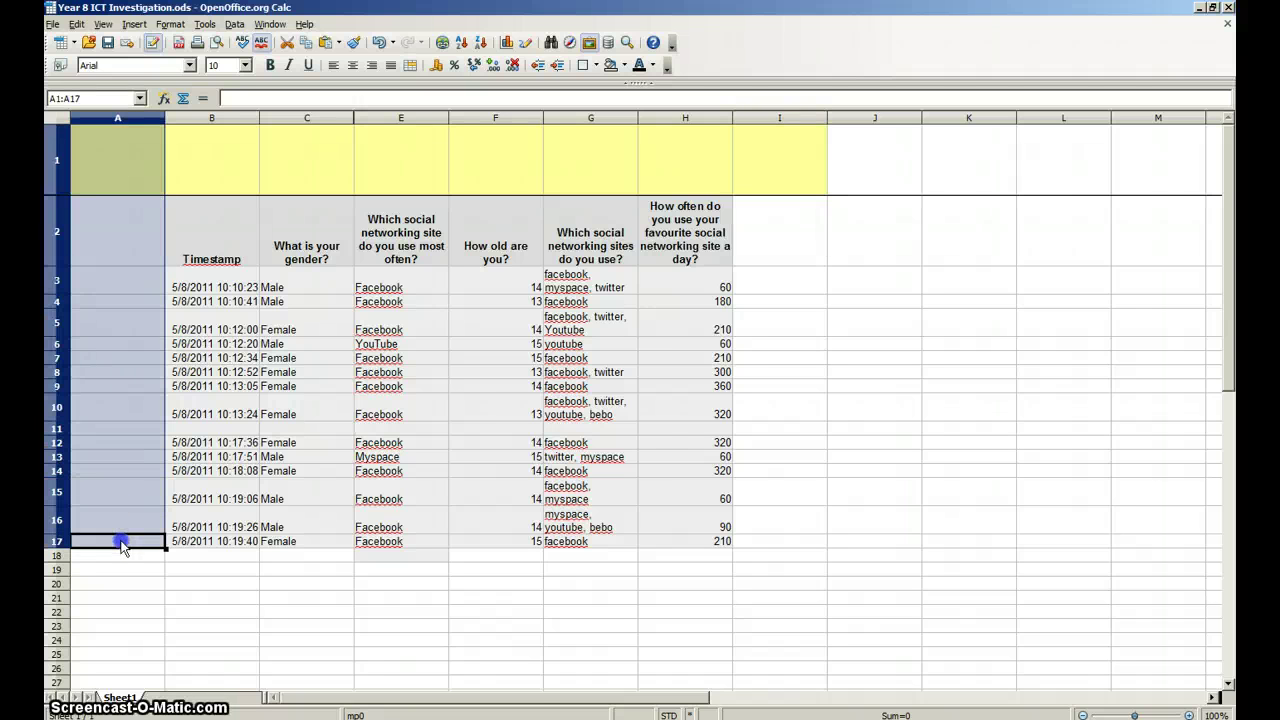
{"action": "left_click_drag", "start_coordinate": [121, 551], "coordinate": [122, 557]}
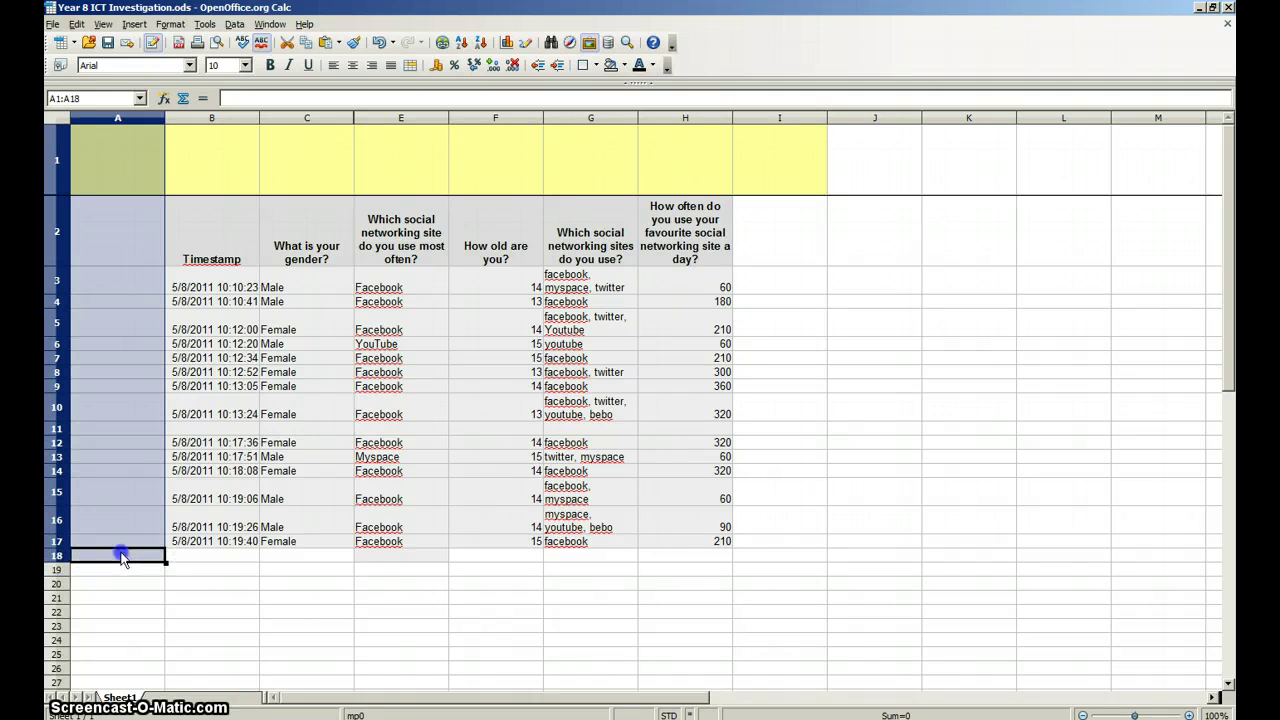
{"action": "left_click", "coordinate": [622, 65]}
{"action": "left_click", "coordinate": [680, 205]}
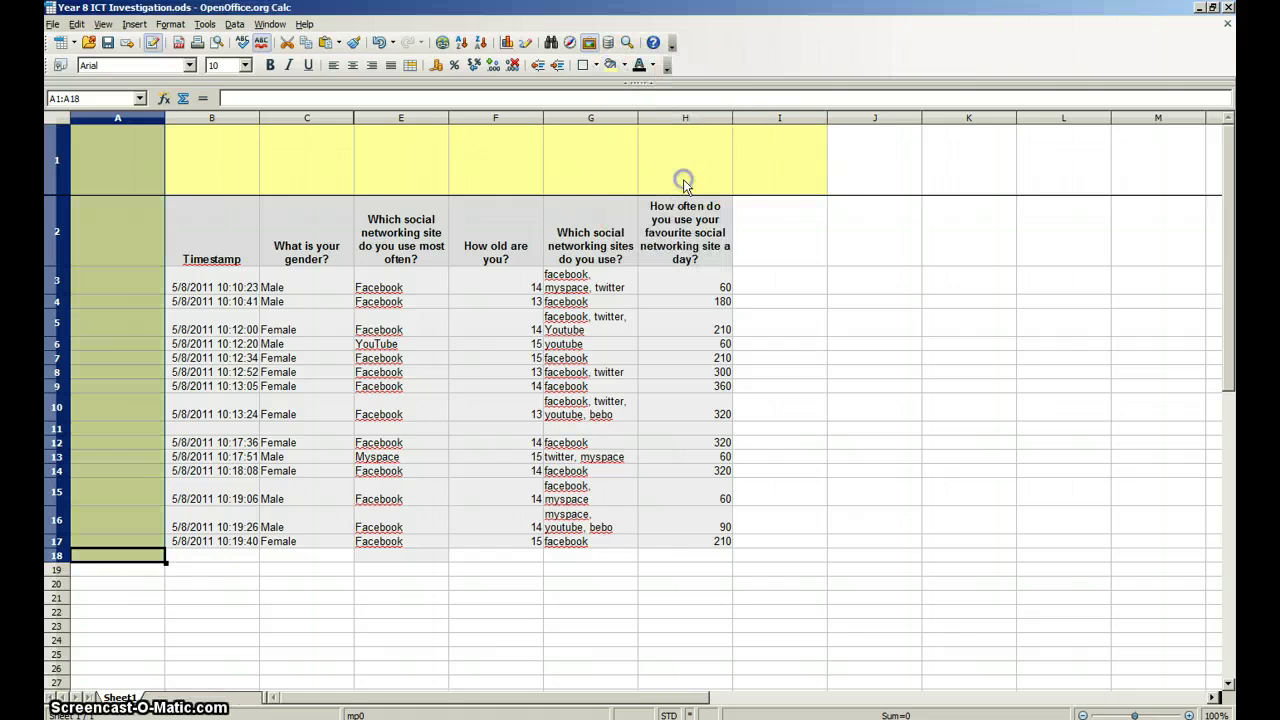
{"action": "left_click_drag", "start_coordinate": [777, 229], "coordinate": [788, 560]}
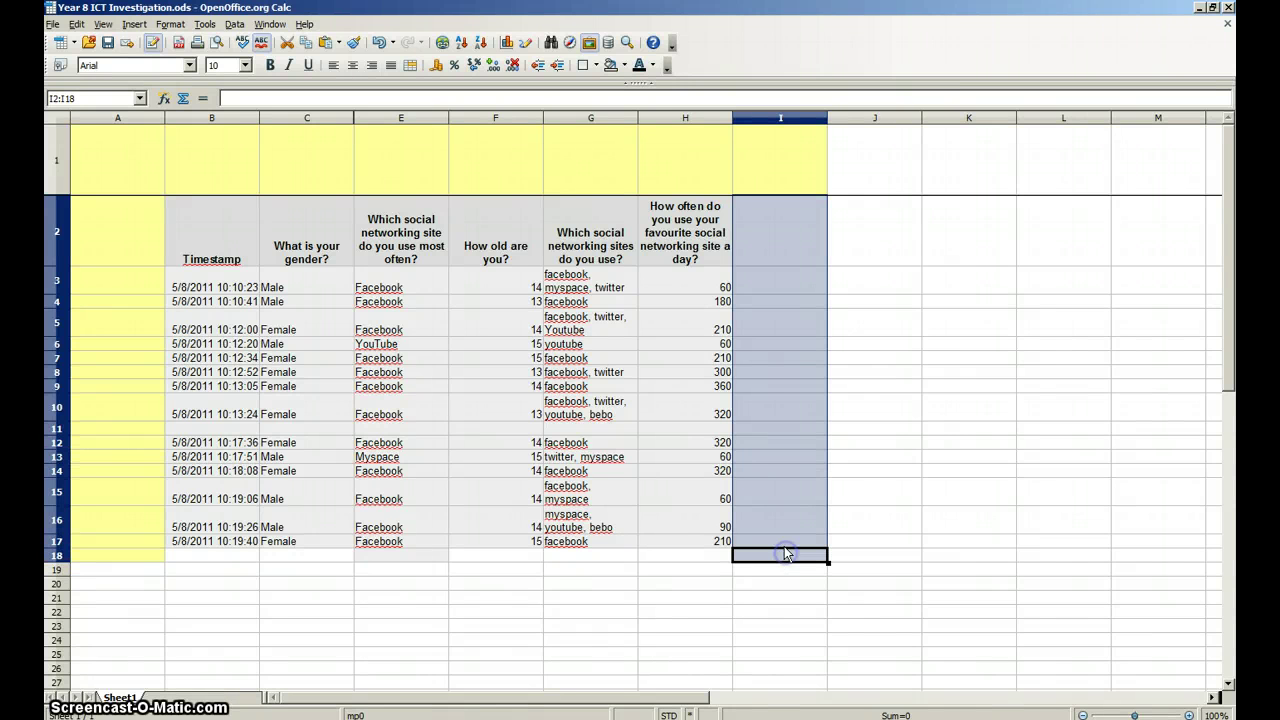
{"action": "left_click", "coordinate": [622, 65]}
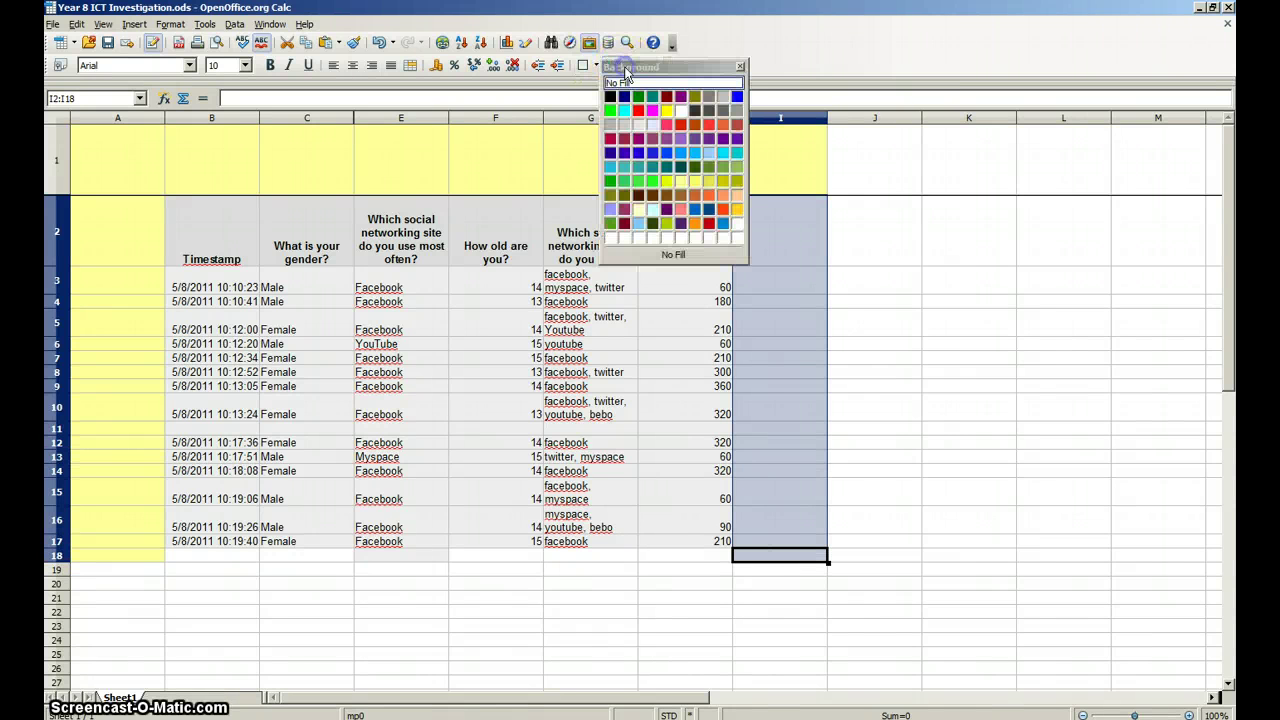
{"action": "left_click", "coordinate": [684, 181]}
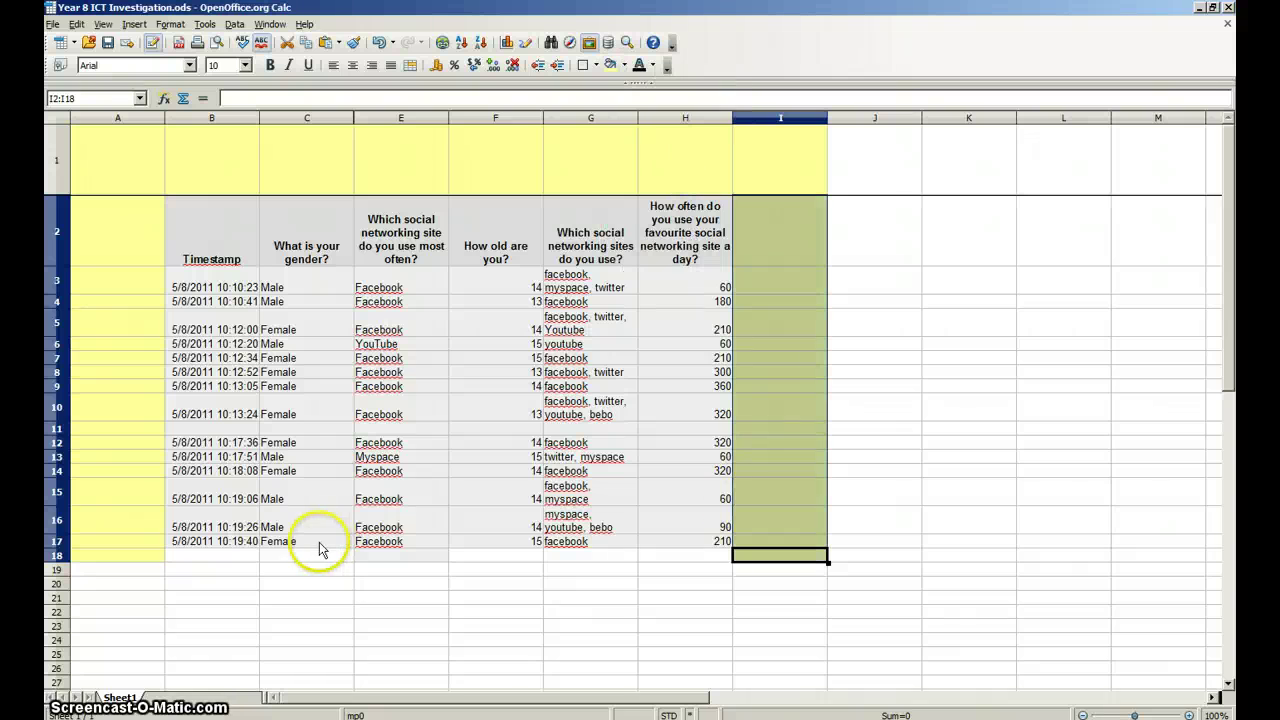
Step: Fill row 18 from B to H with Yellow 2 to close the frame
{"action": "left_click_drag", "start_coordinate": [180, 557], "coordinate": [728, 555]}
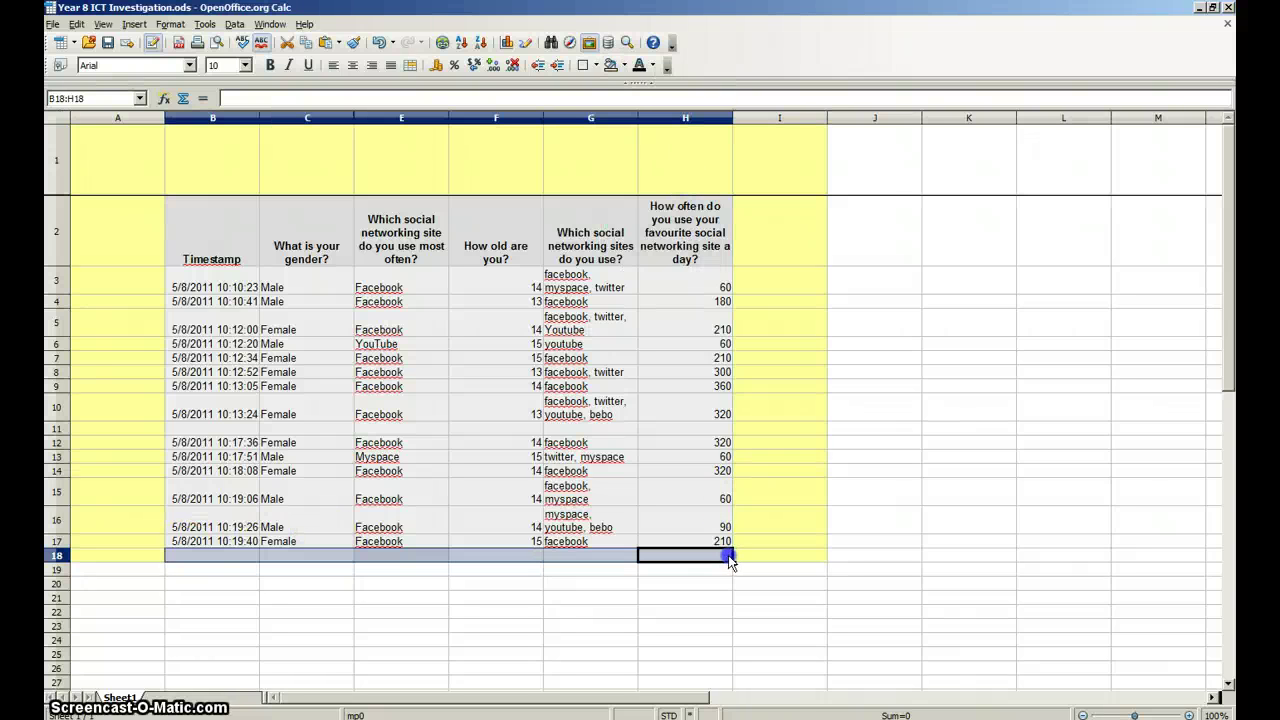
{"action": "left_click", "coordinate": [625, 65]}
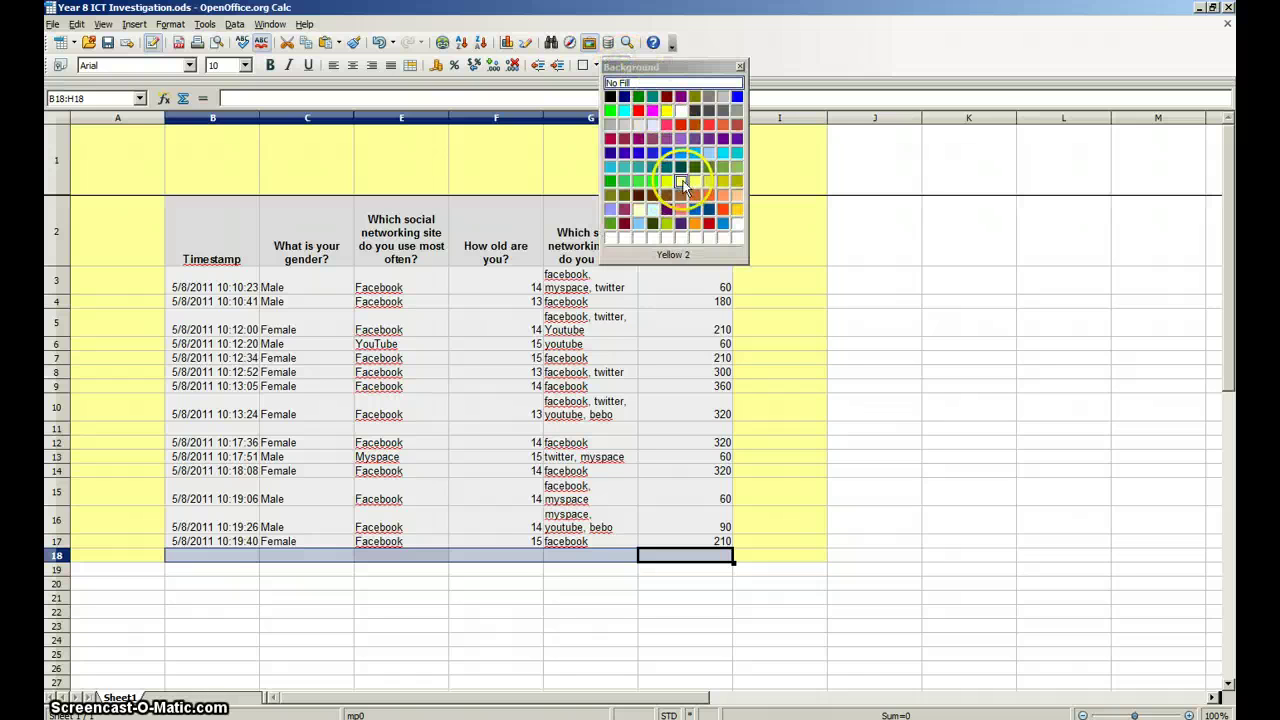
{"action": "left_click", "coordinate": [683, 183]}
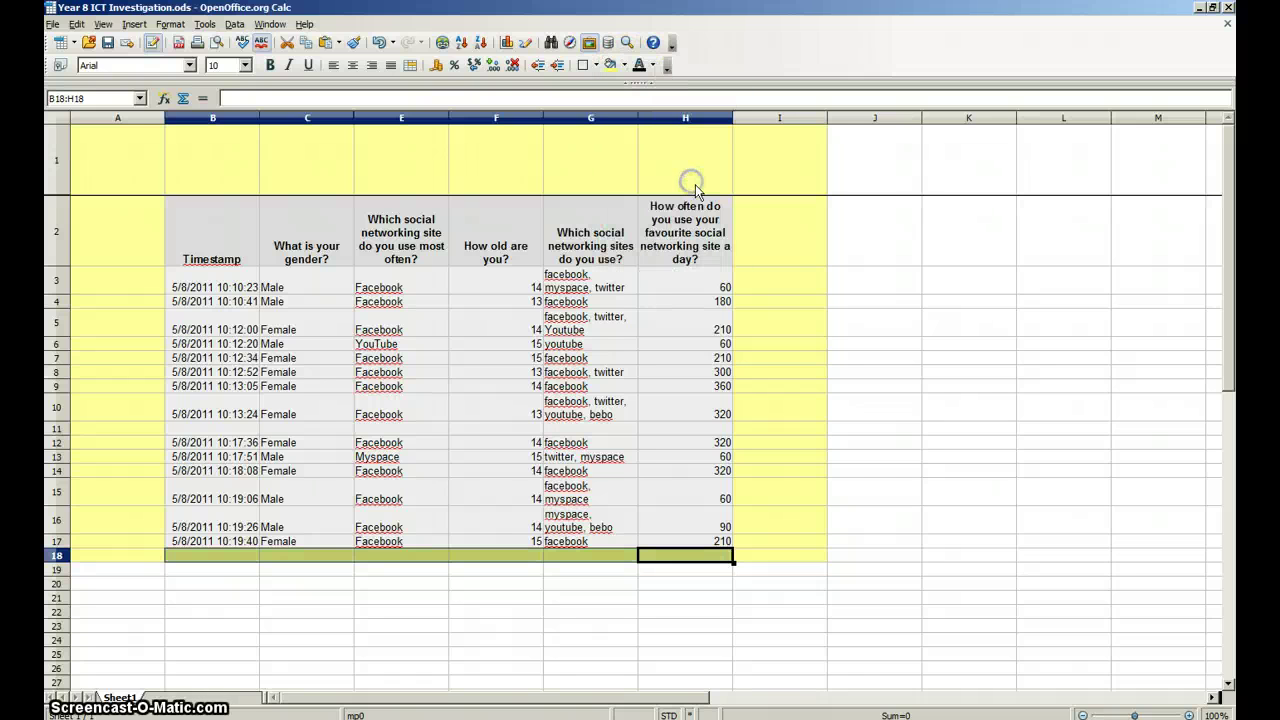
{"action": "left_click", "coordinate": [889, 462]}
{"action": "left_click_drag", "start_coordinate": [722, 555], "coordinate": [220, 558]}
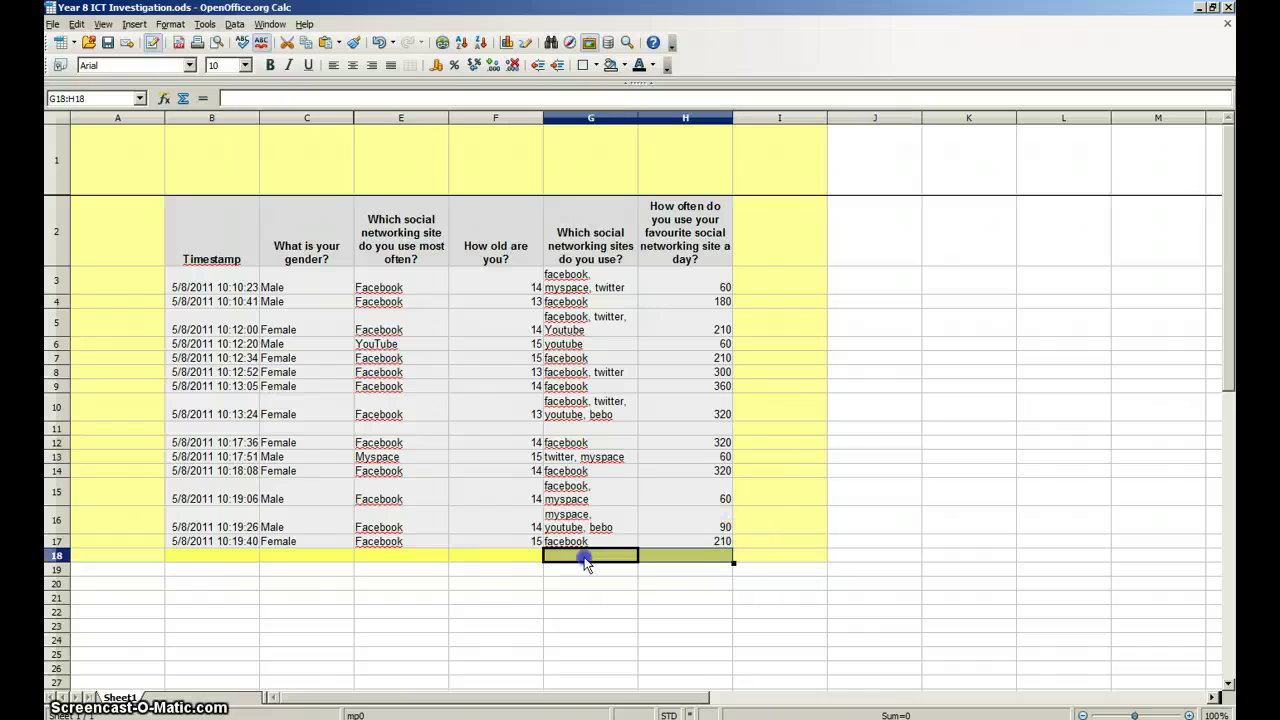
{"action": "left_click", "coordinate": [621, 65]}
{"action": "left_click", "coordinate": [688, 182]}
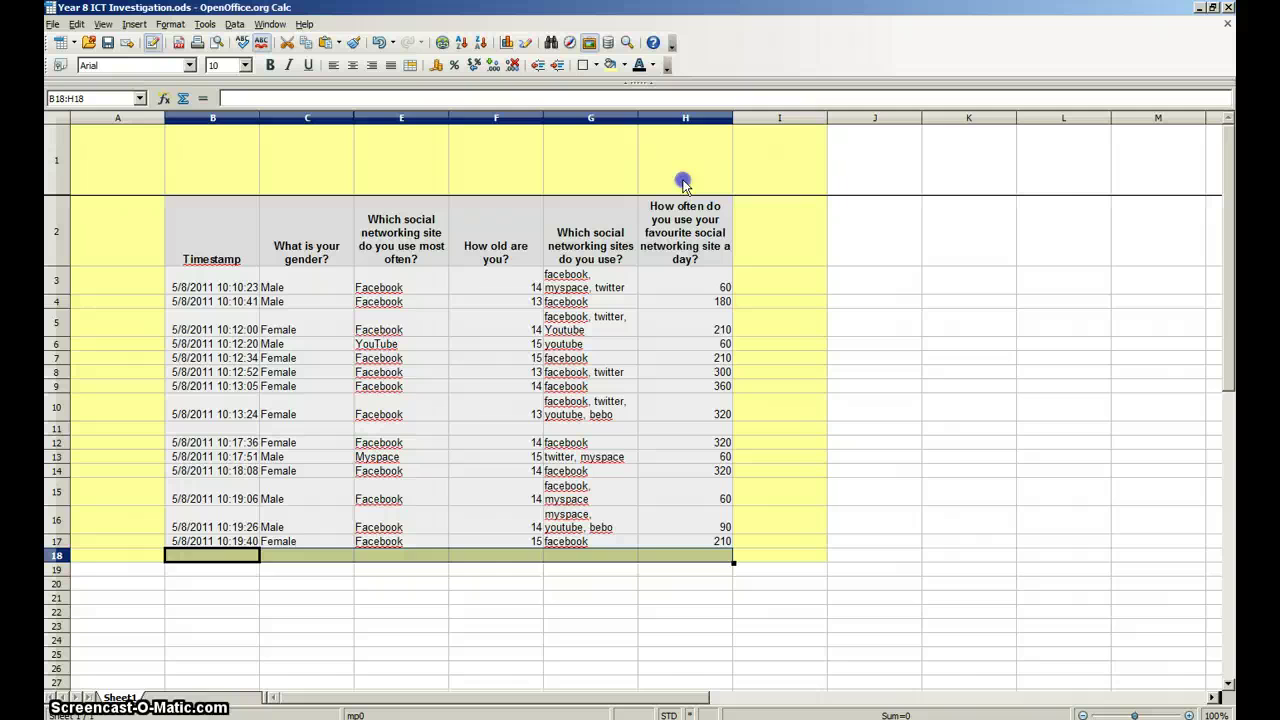
{"action": "left_click", "coordinate": [953, 455]}
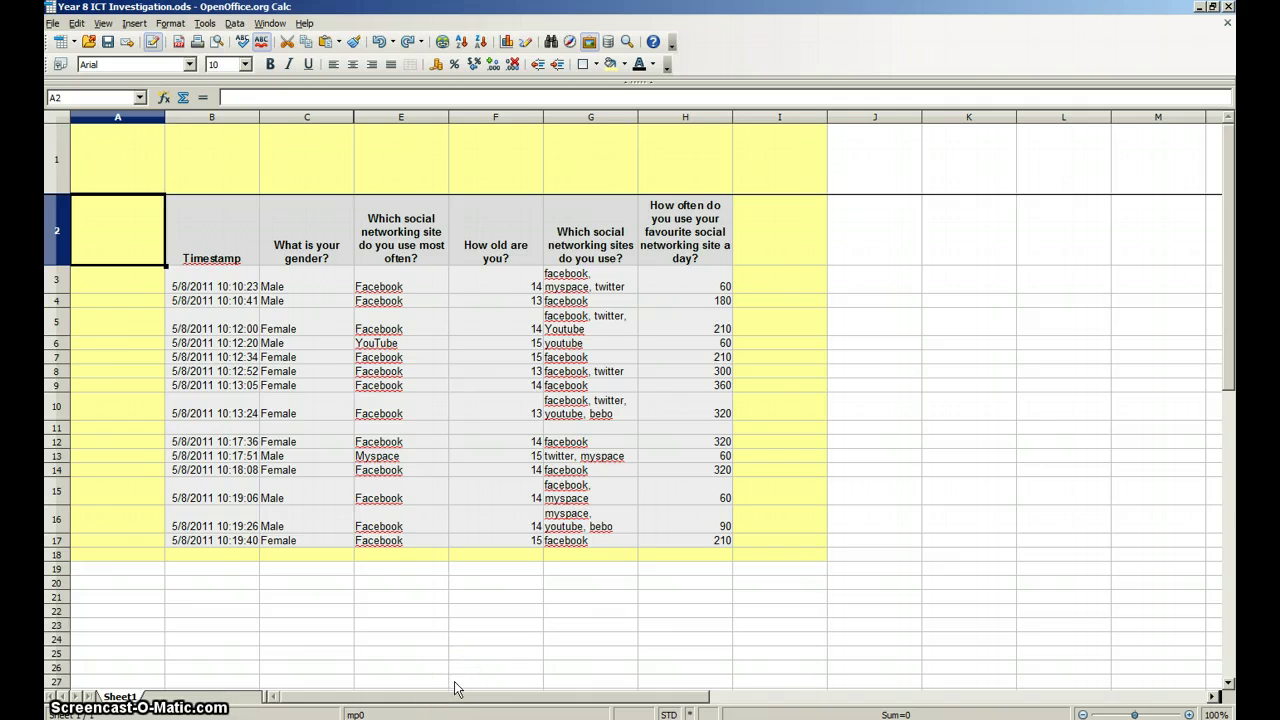
Step: Merge B1:H1 into one wide title cell
{"action": "left_click", "coordinate": [205, 170]}
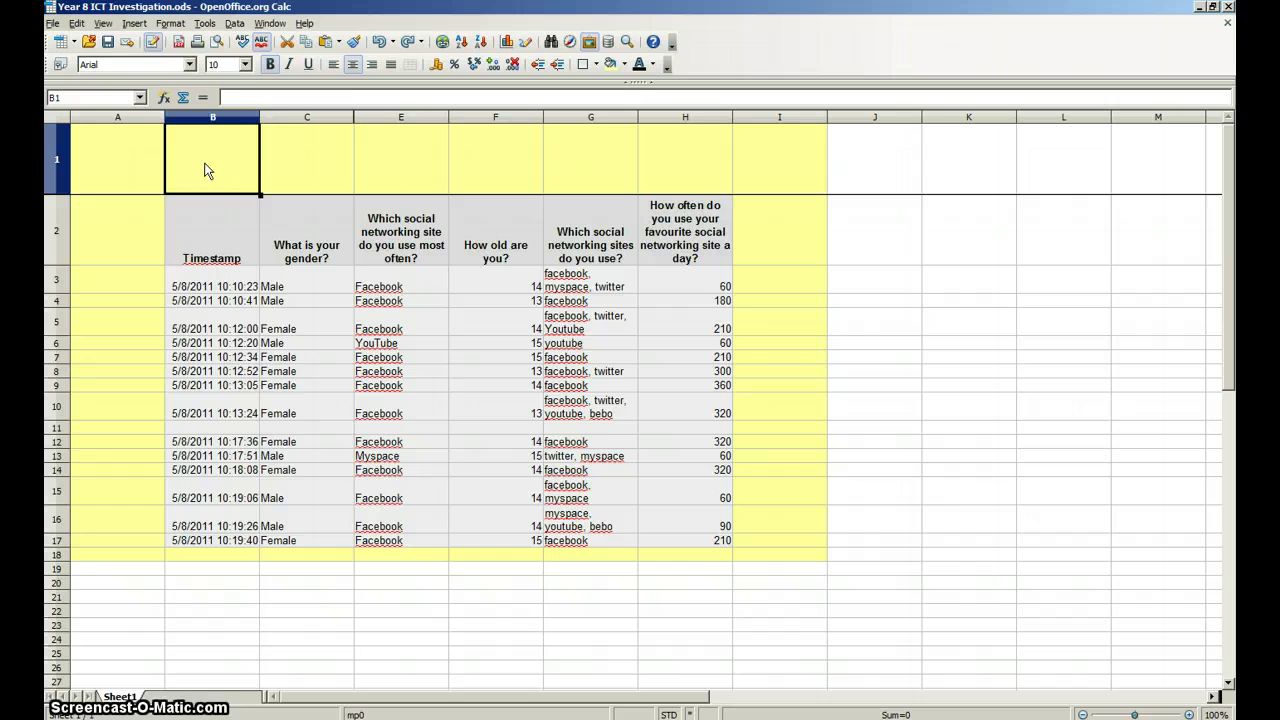
{"action": "left_click_drag", "start_coordinate": [205, 170], "coordinate": [673, 163]}
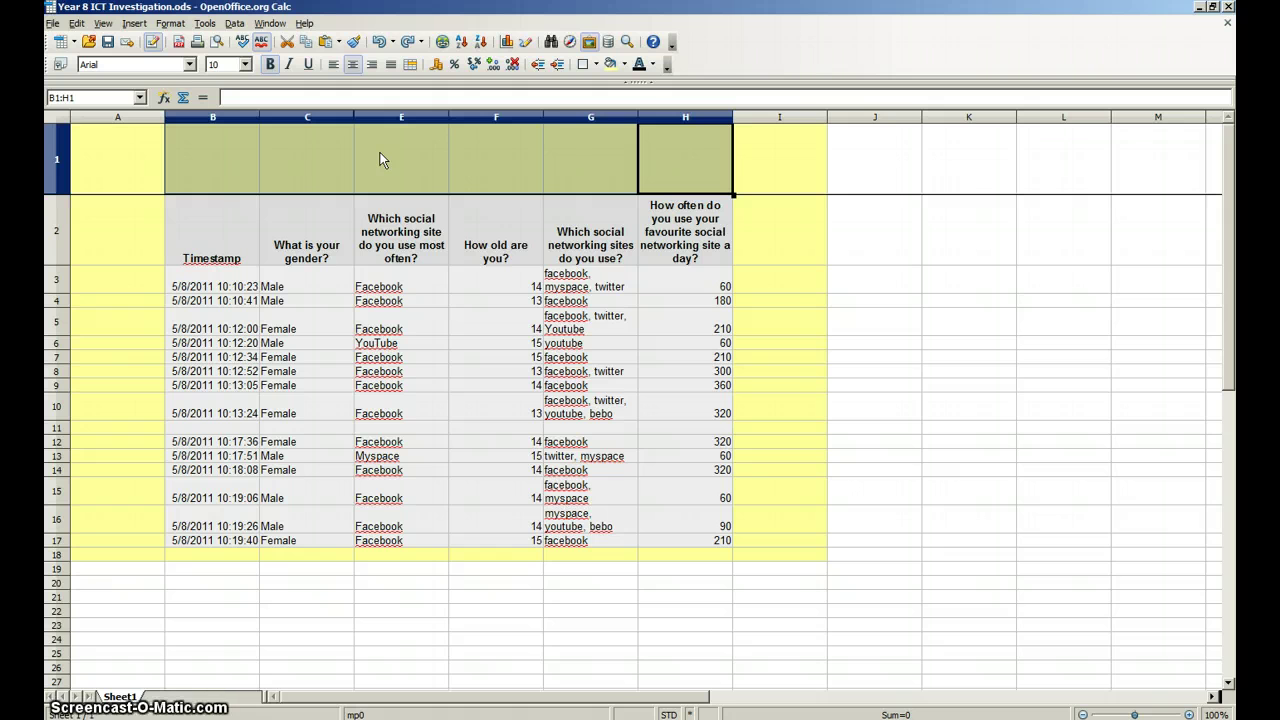
{"action": "left_click", "coordinate": [410, 66]}
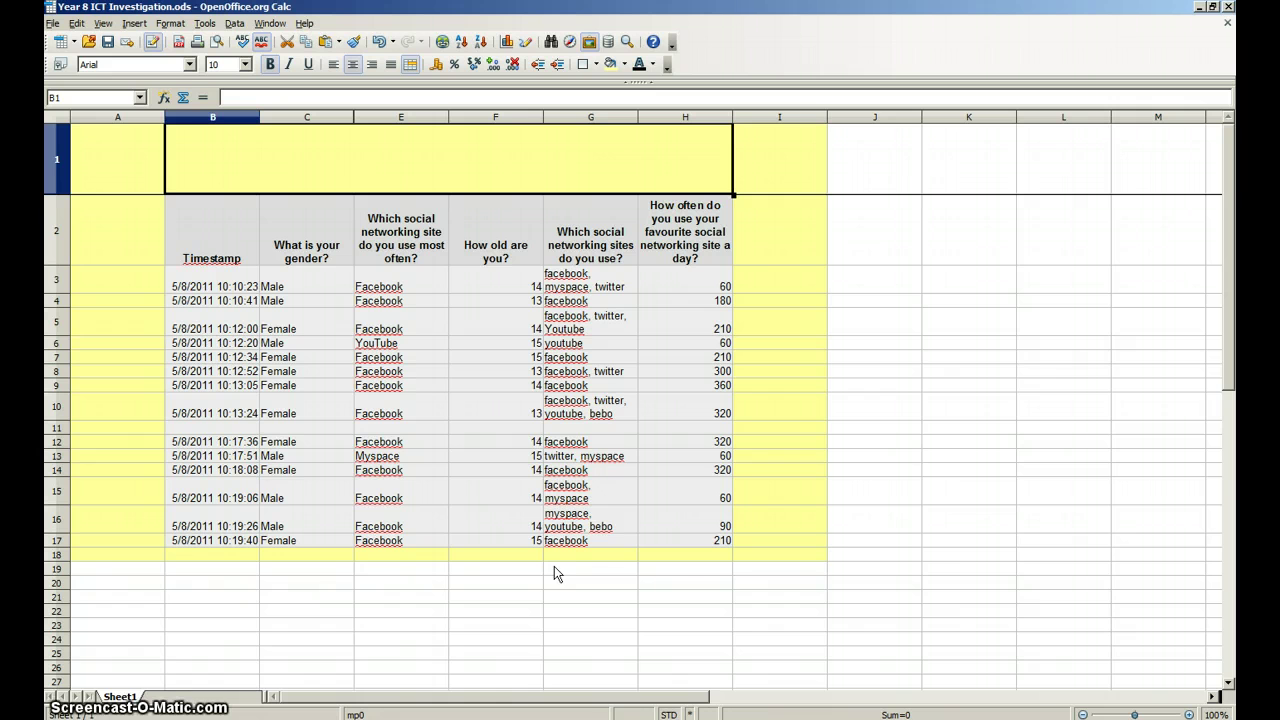
{"action": "left_click", "coordinate": [438, 150]}
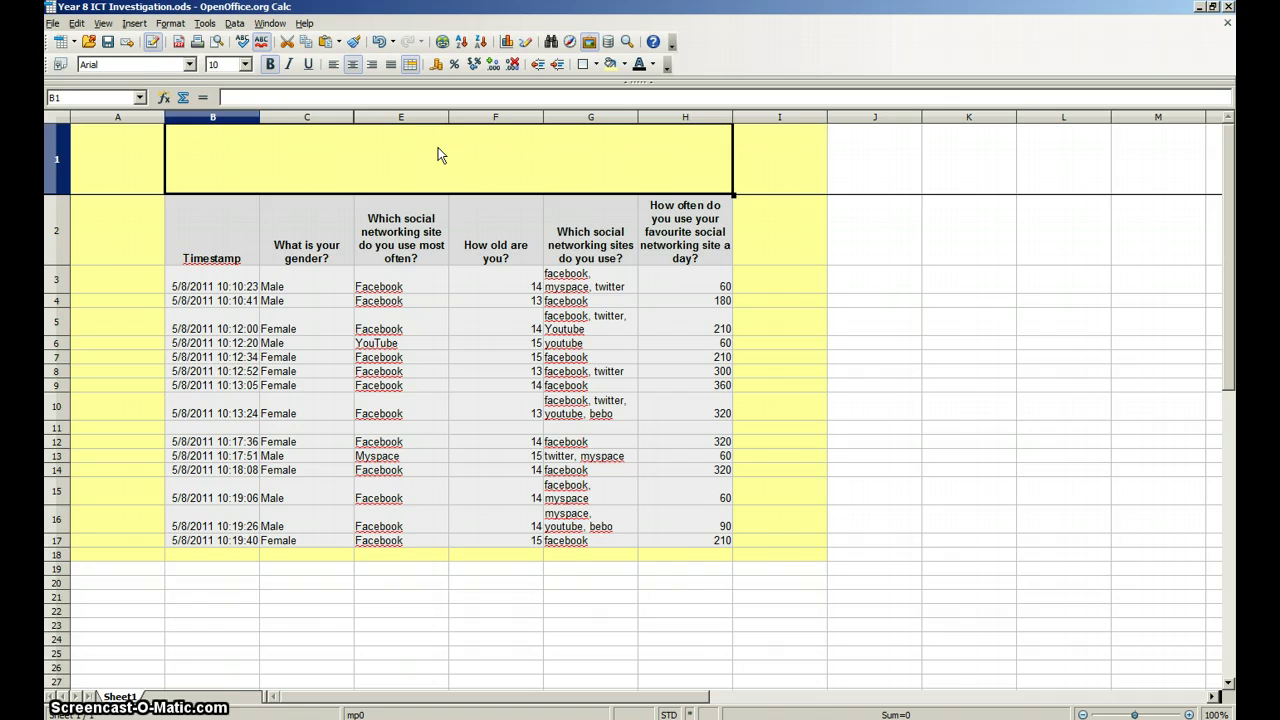
Step: Enter 'Year 8 ICT Investigation' in the merged B1 title cell
{"action": "left_click", "coordinate": [439, 152]}
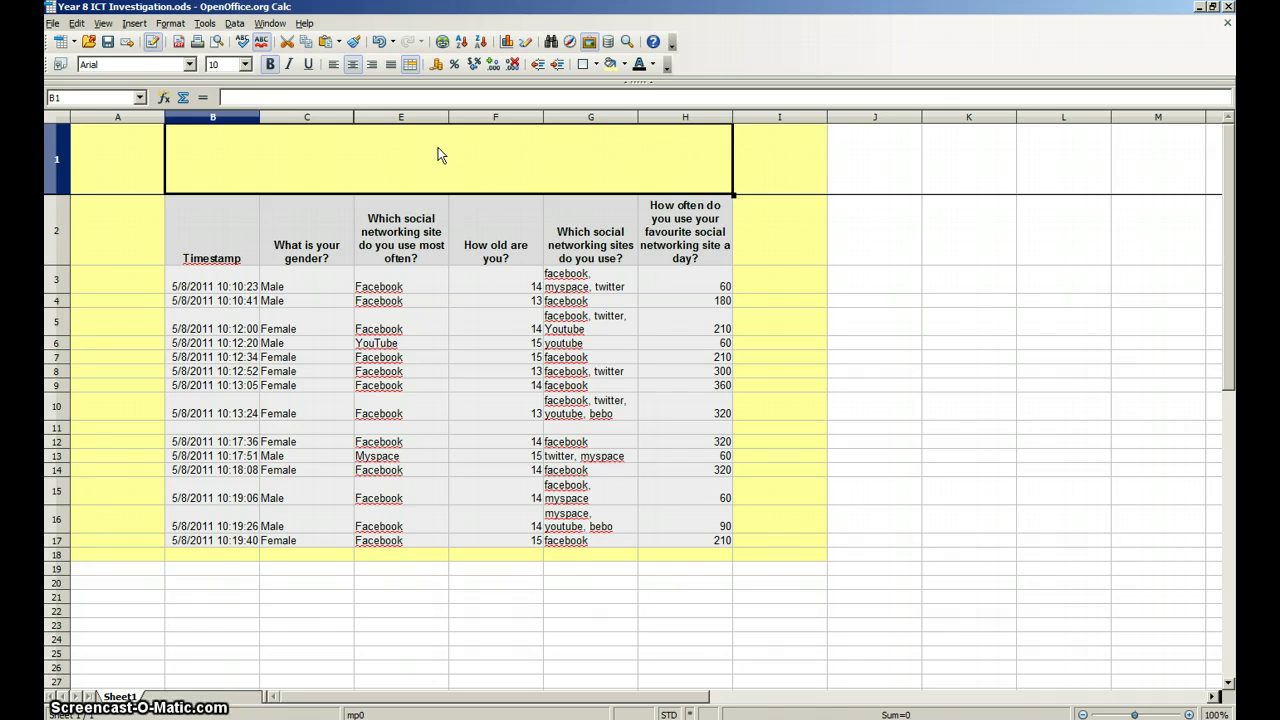
{"action": "type", "text": "Year 8 "}
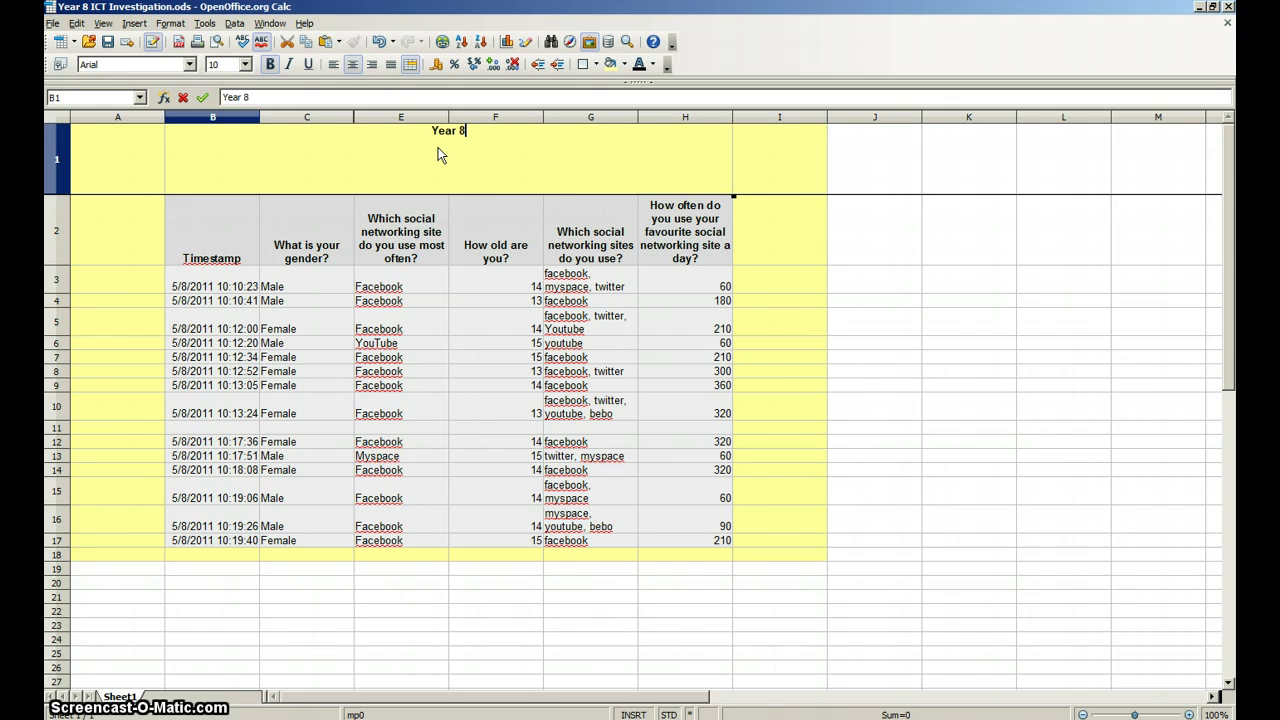
{"action": "type", "text": "ICT Inves"}
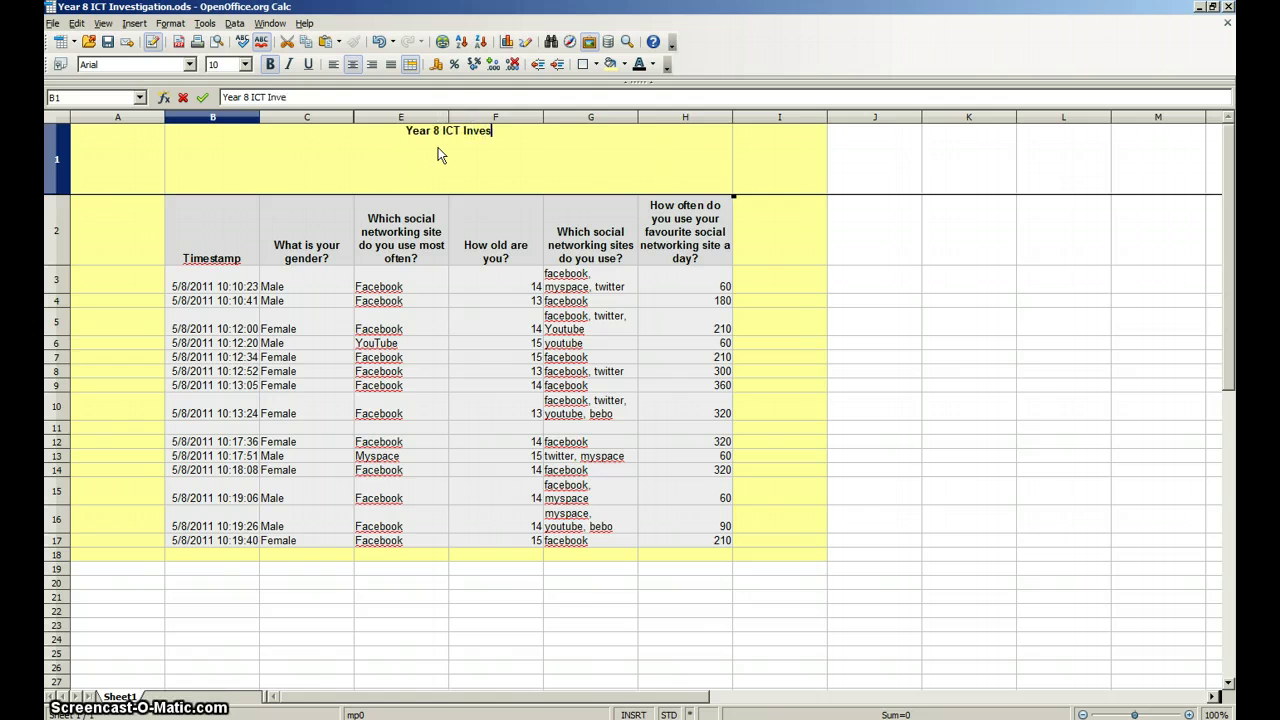
{"action": "type", "text": "tigatio"}
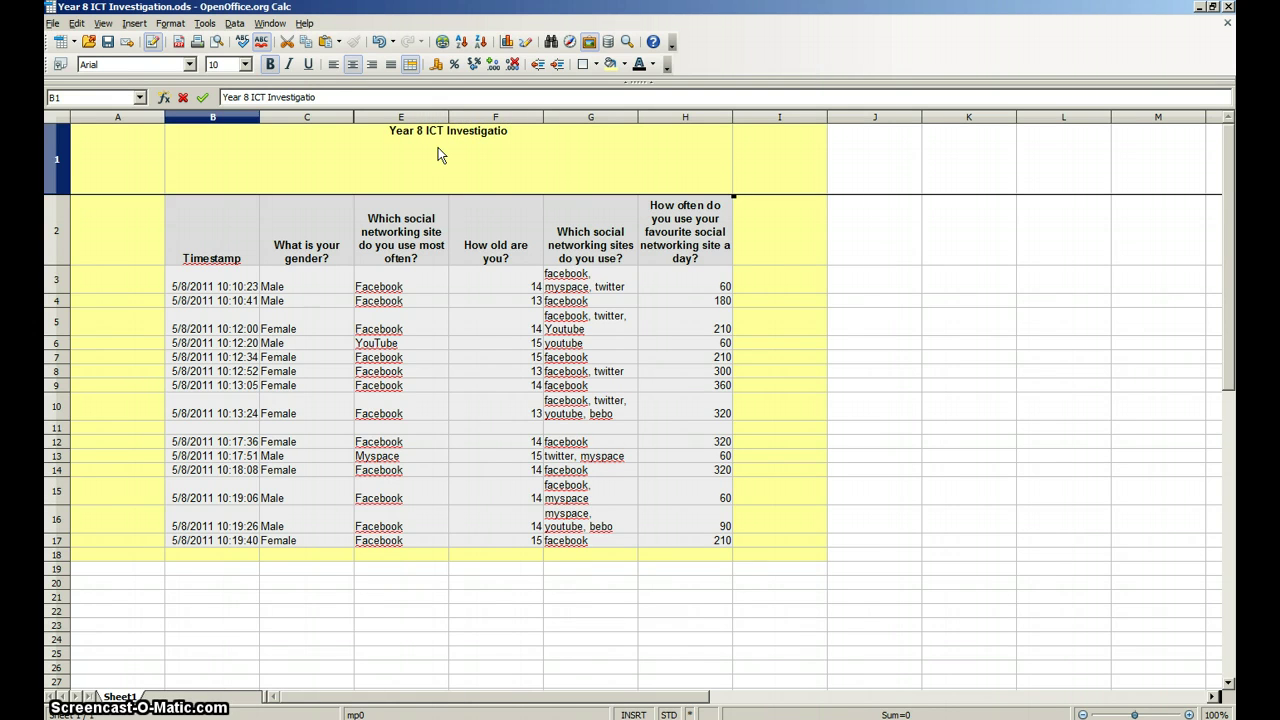
{"action": "type", "text": "n"}
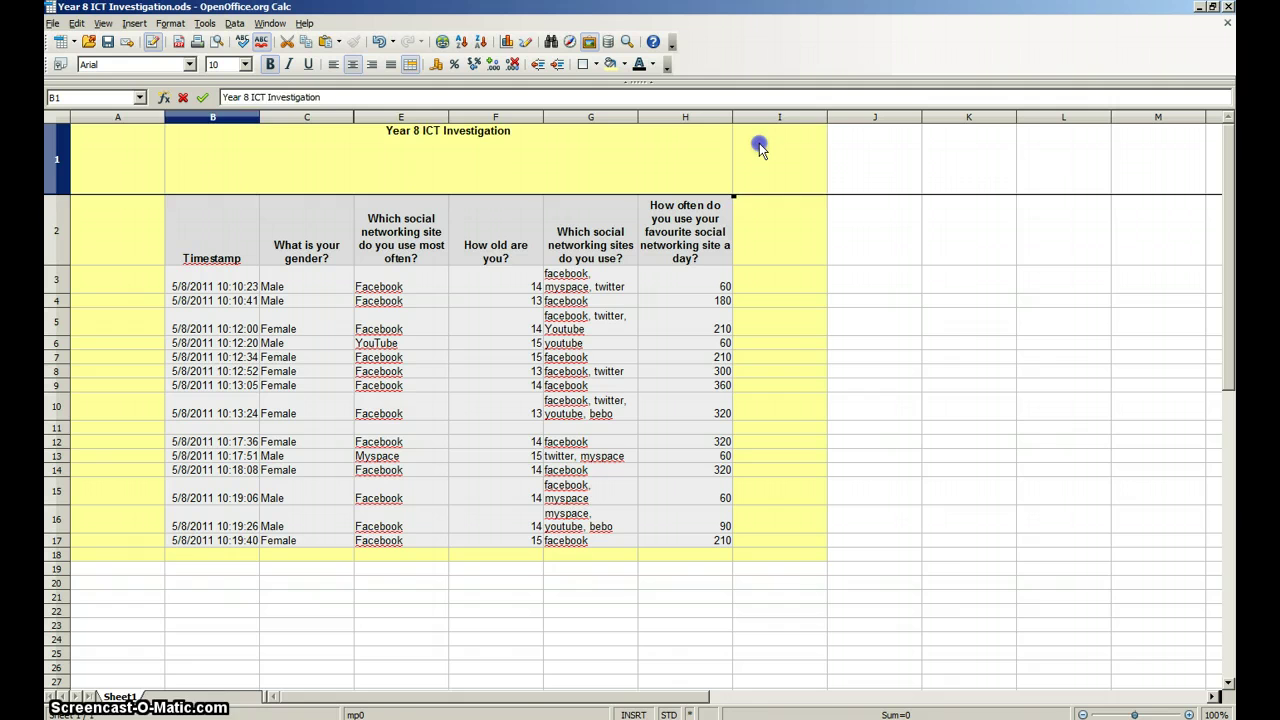
{"action": "left_click", "coordinate": [758, 145]}
{"action": "left_click", "coordinate": [488, 150]}
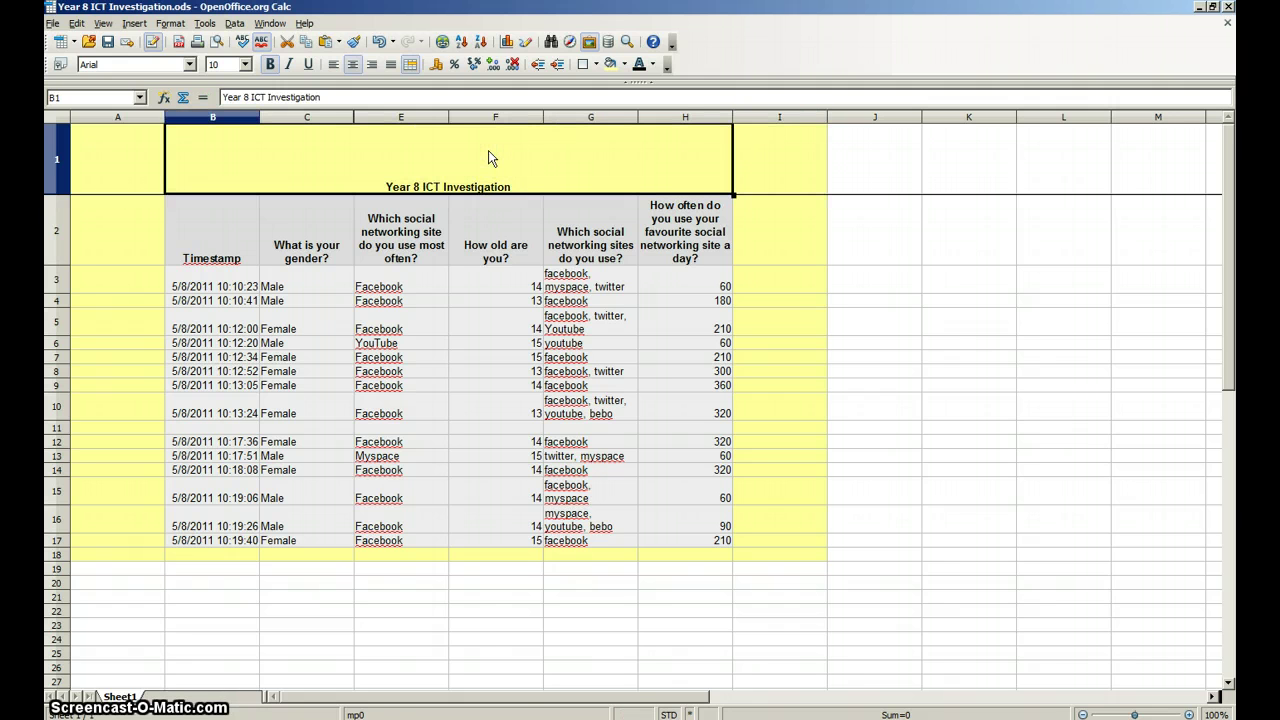
Step: Set the title cell's vertical alignment to Middle in Format Cells
{"action": "right_click", "coordinate": [490, 157]}
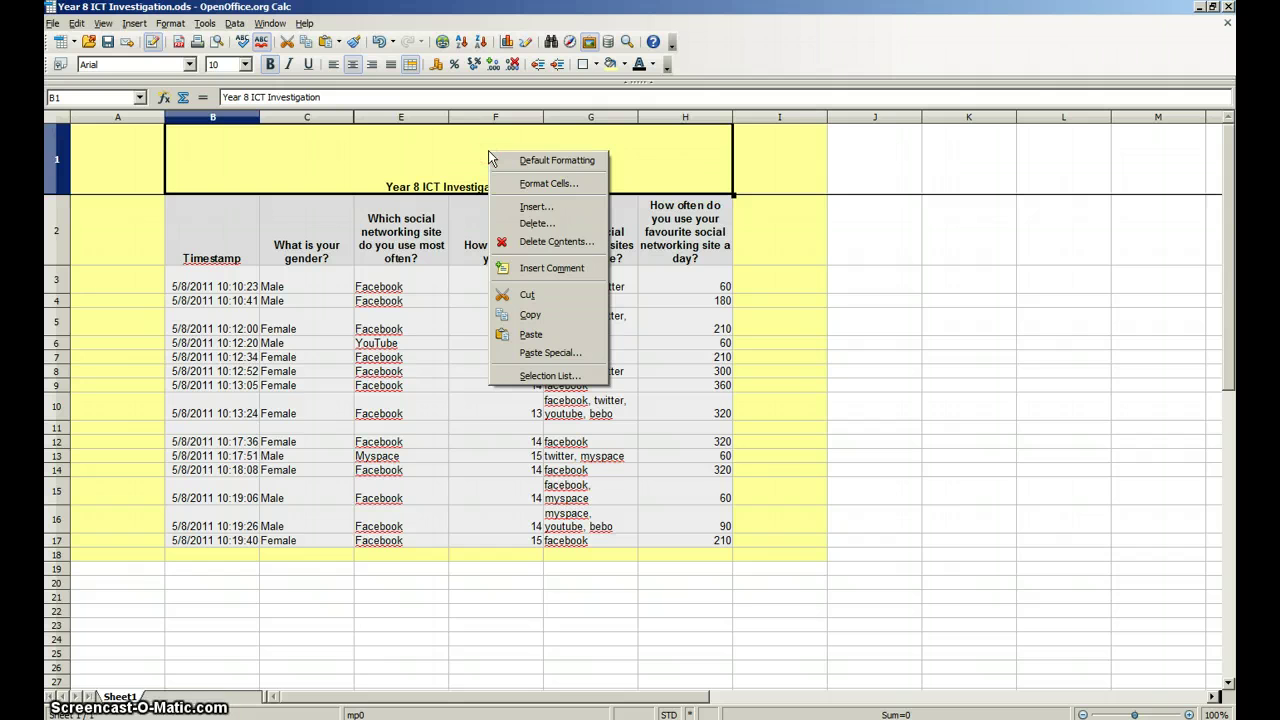
{"action": "left_click", "coordinate": [524, 186]}
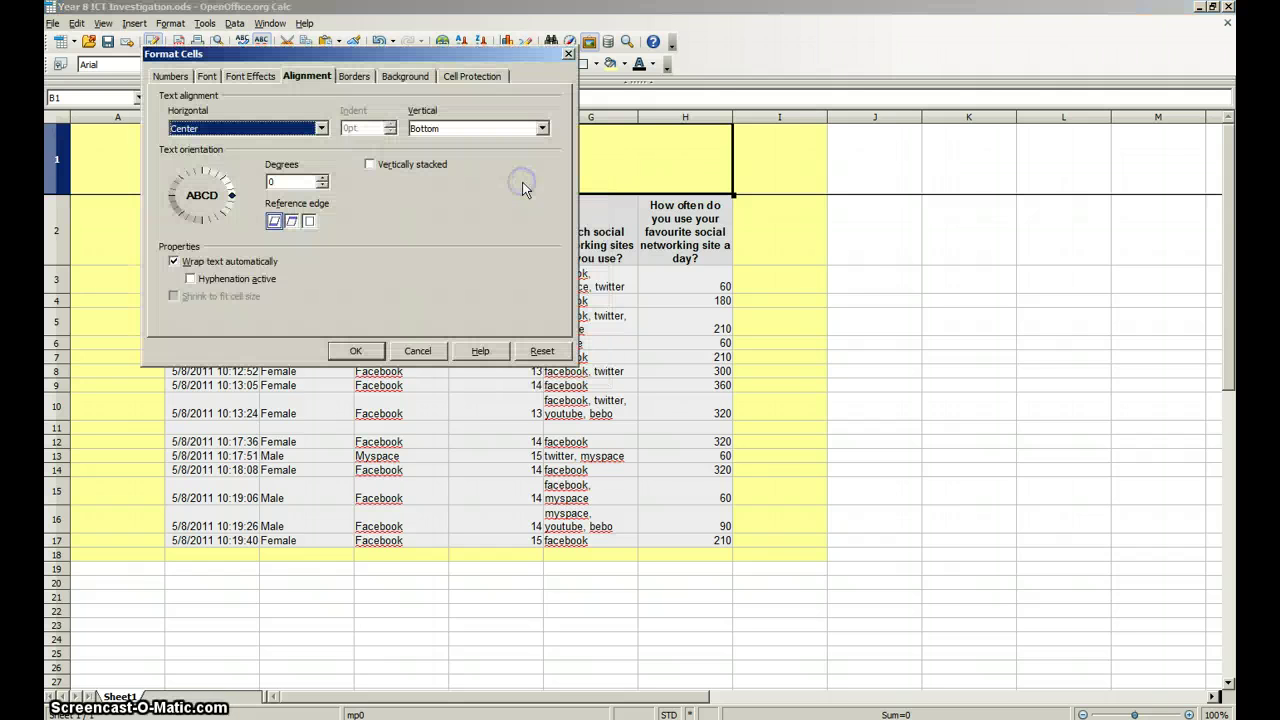
{"action": "left_click", "coordinate": [542, 129]}
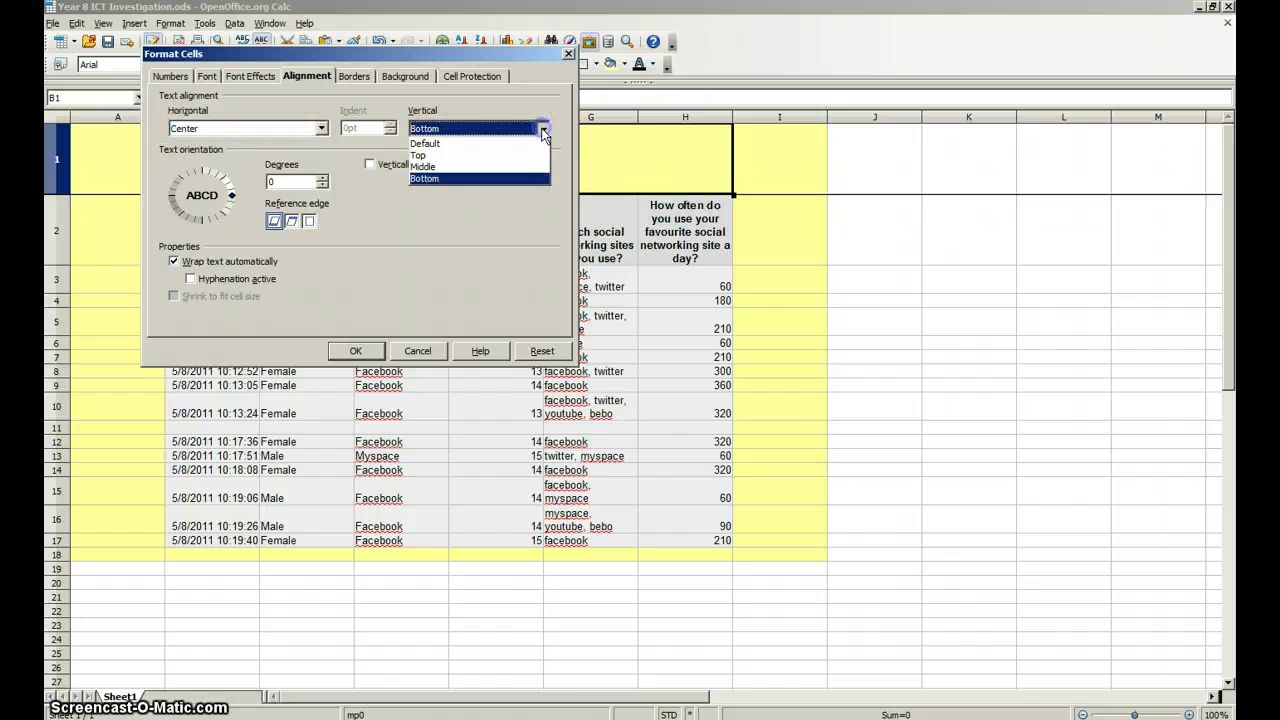
{"action": "left_click", "coordinate": [479, 167]}
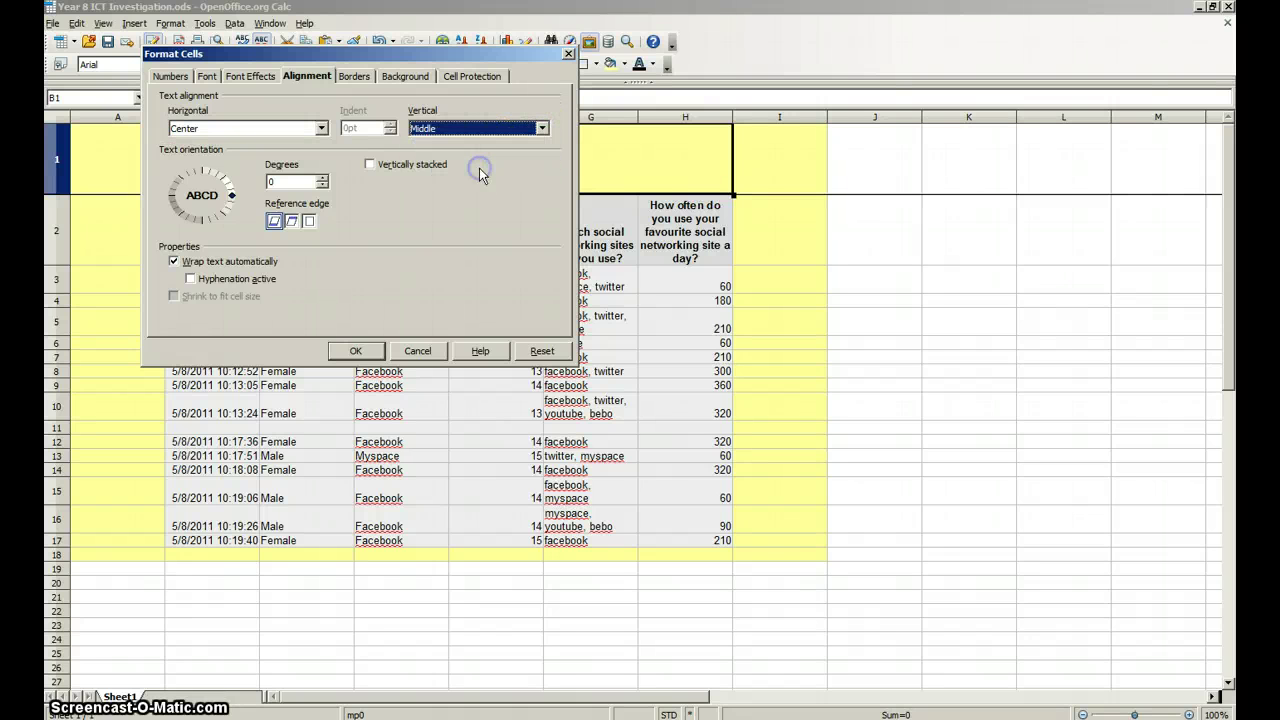
{"action": "left_click", "coordinate": [355, 350]}
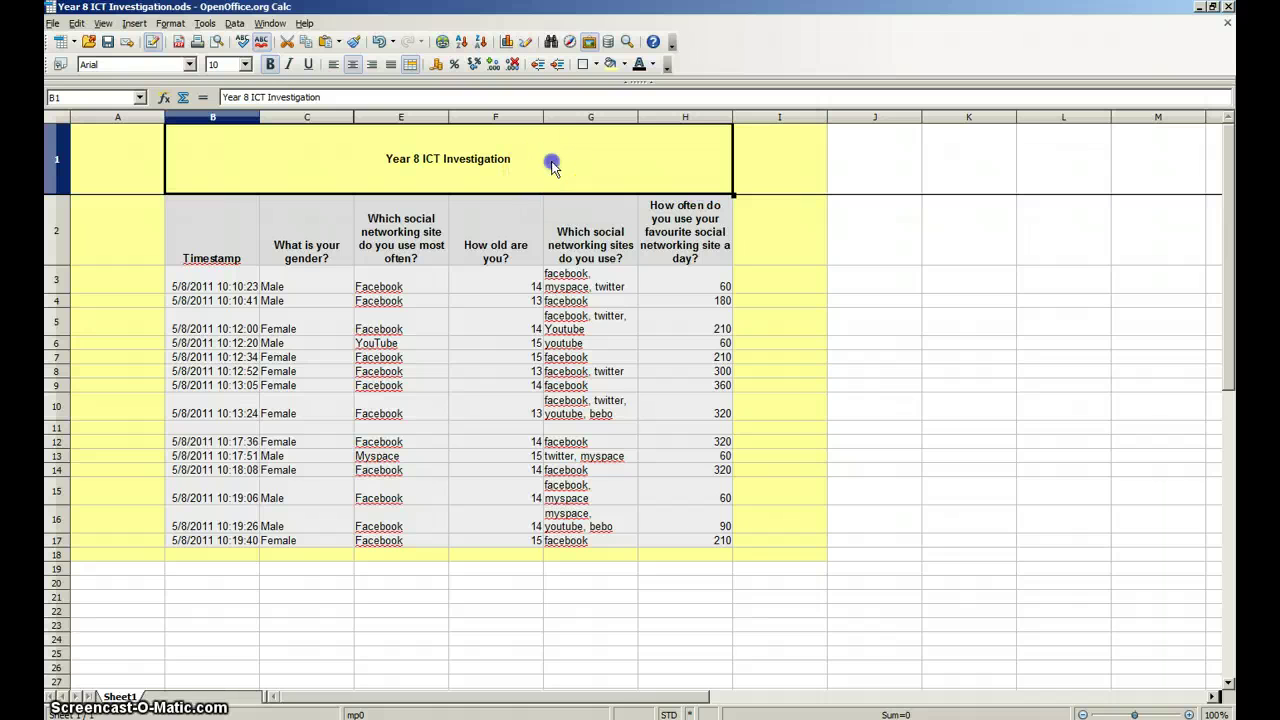
Step: Format the title text as 36-point Verdana
{"action": "left_click", "coordinate": [504, 165]}
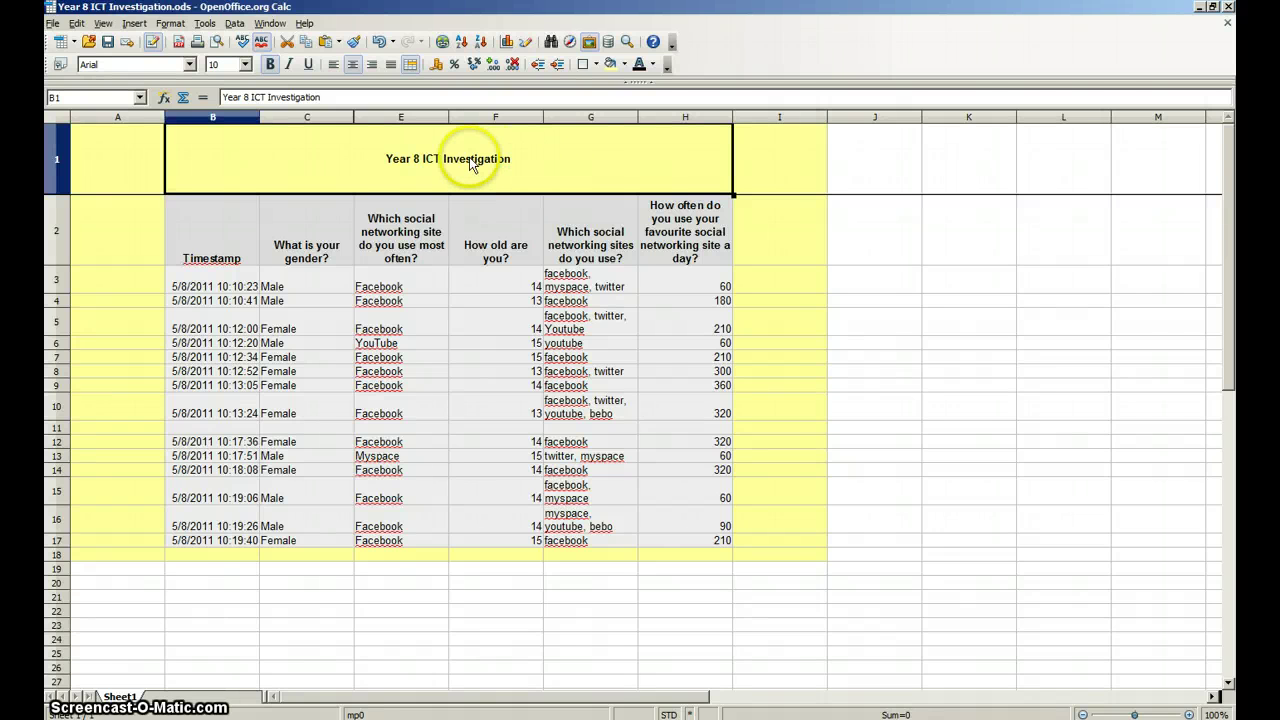
{"action": "left_click", "coordinate": [245, 64]}
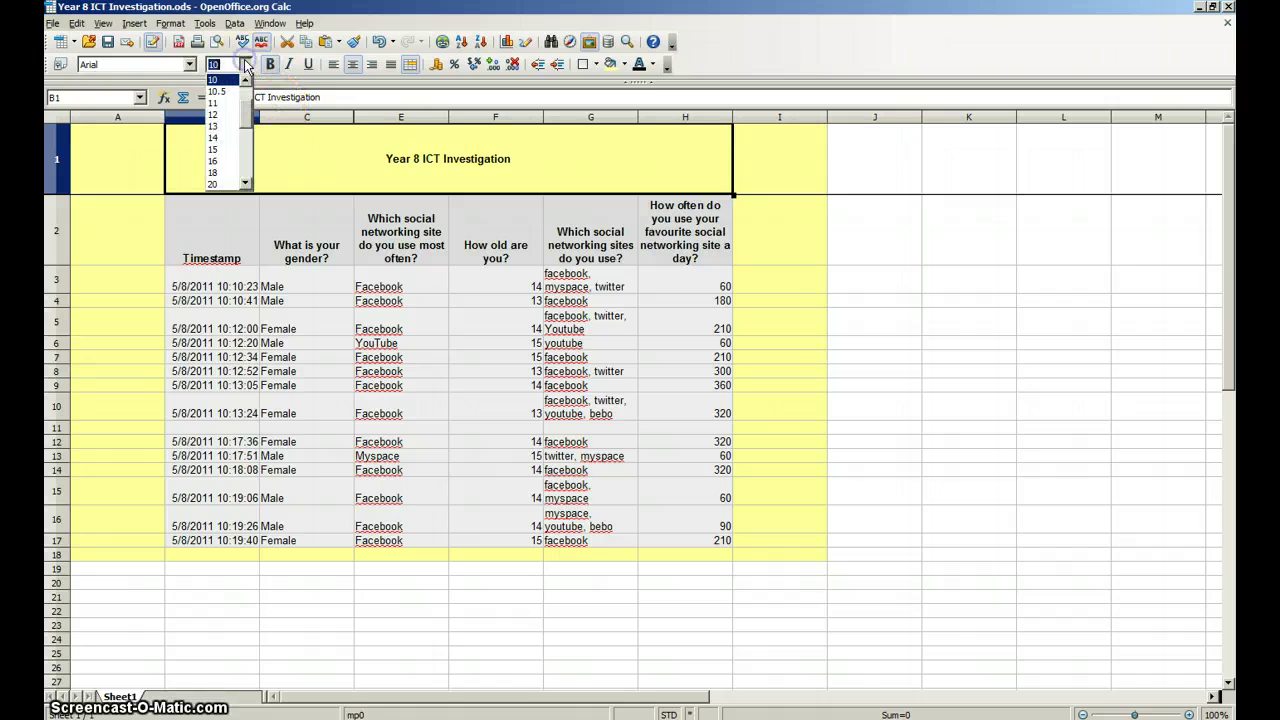
{"action": "left_click_drag", "start_coordinate": [245, 117], "coordinate": [245, 140]}
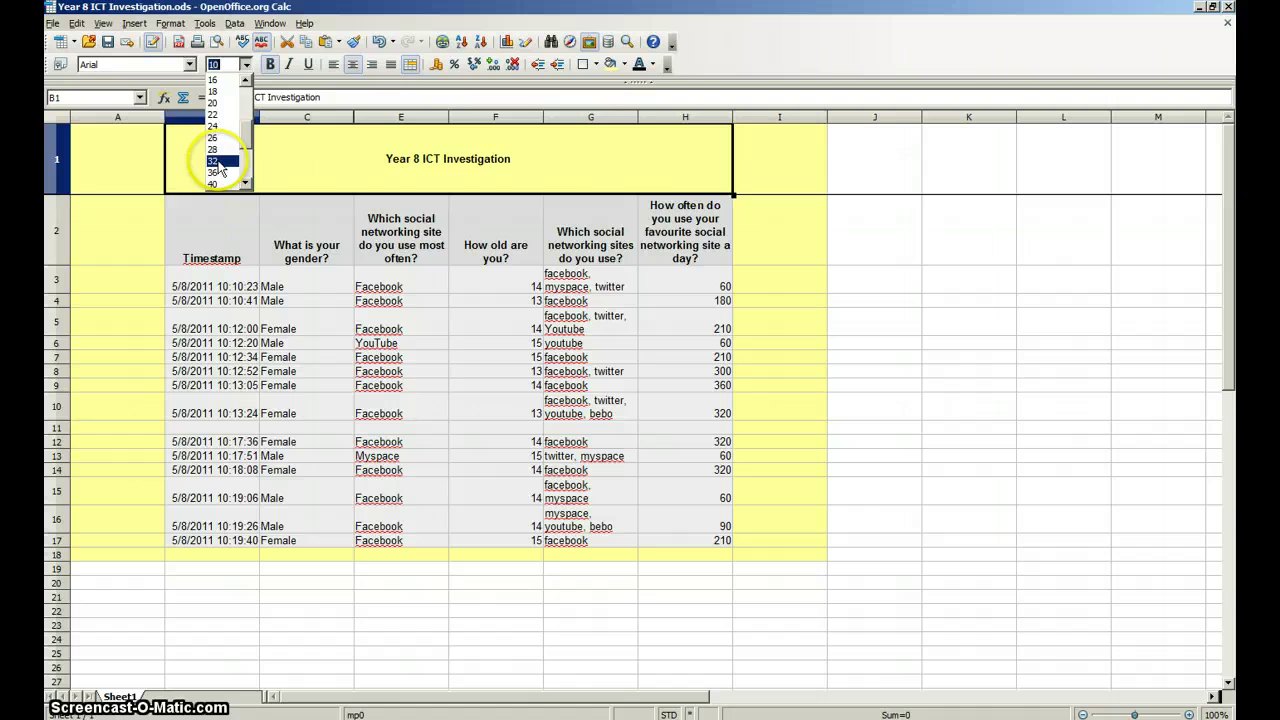
{"action": "left_click", "coordinate": [214, 172]}
{"action": "left_click", "coordinate": [189, 64]}
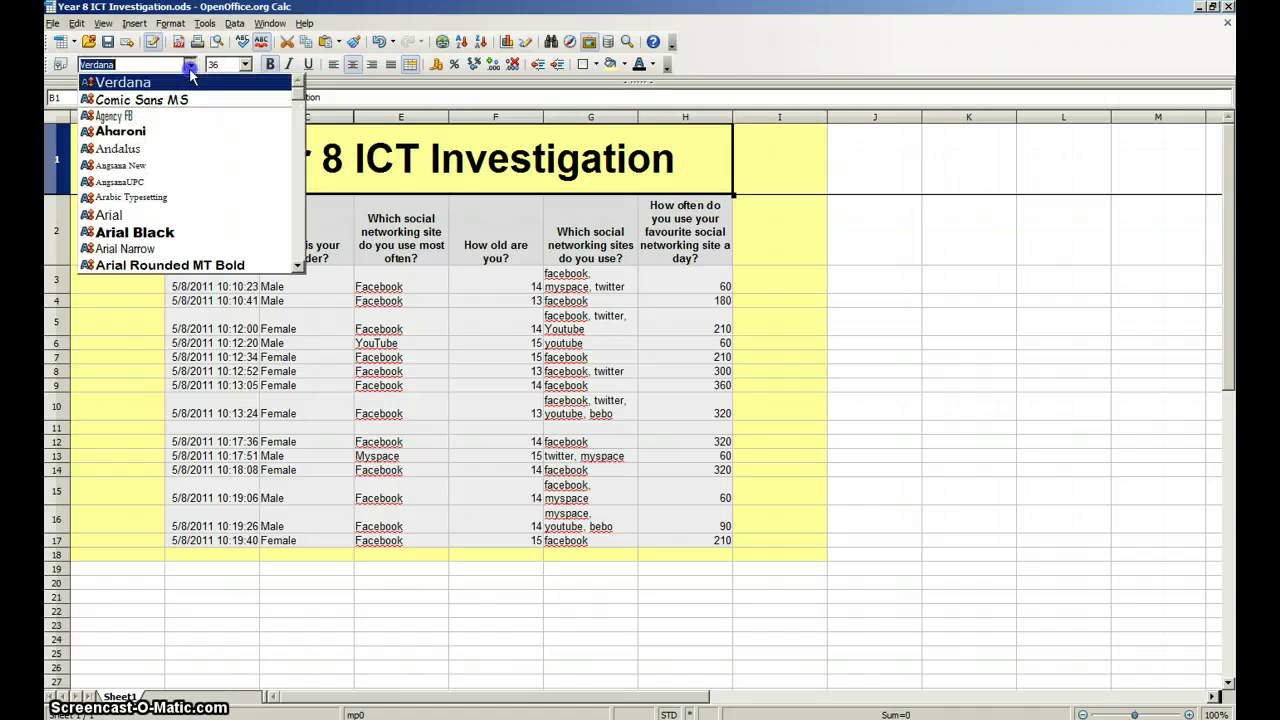
{"action": "left_click", "coordinate": [135, 88]}
{"action": "left_click", "coordinate": [135, 85]}
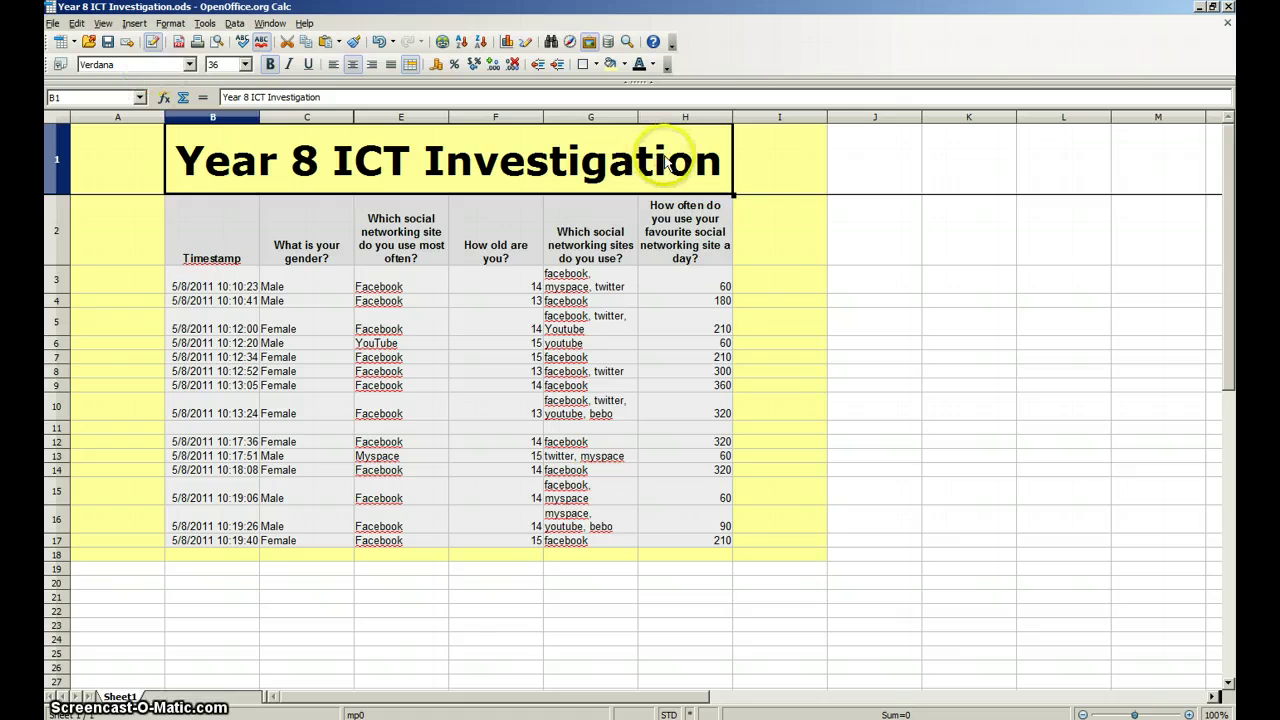
{"action": "left_click", "coordinate": [769, 165]}
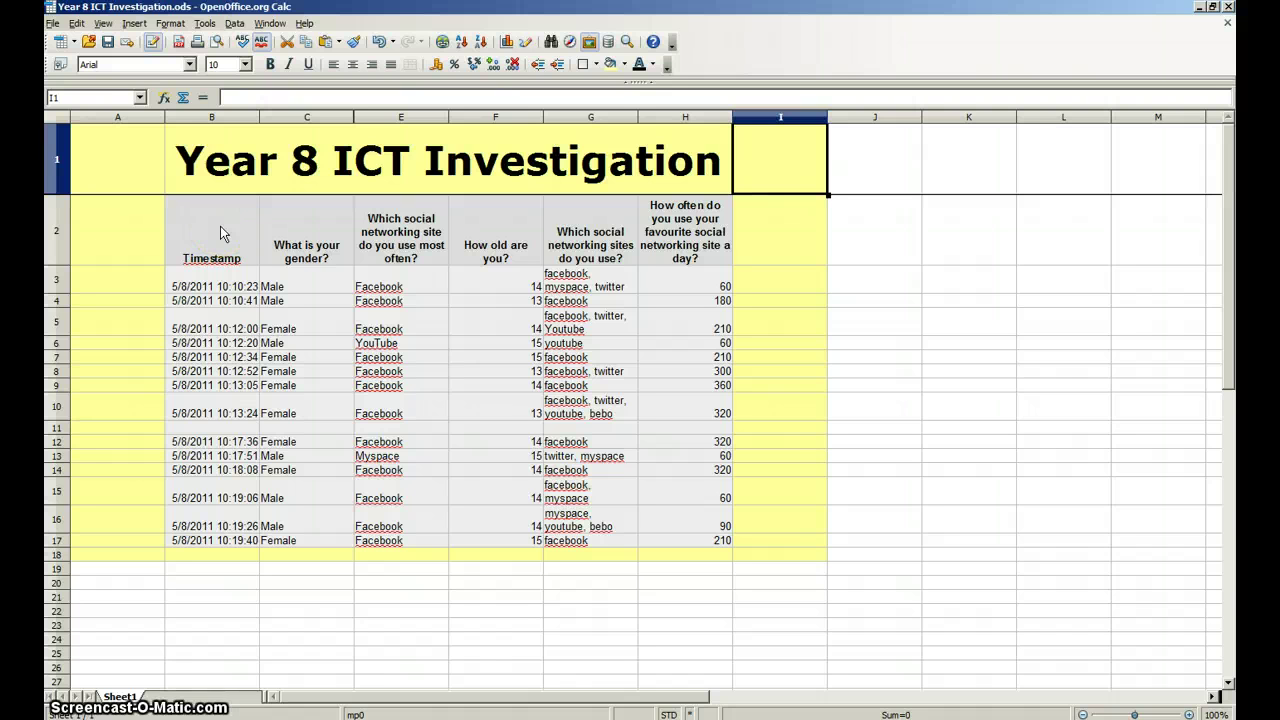
Step: Centre the B2:H2 headings horizontally and vertically in Format Cells
{"action": "left_click_drag", "start_coordinate": [222, 233], "coordinate": [662, 233]}
{"action": "right_click", "coordinate": [662, 233]}
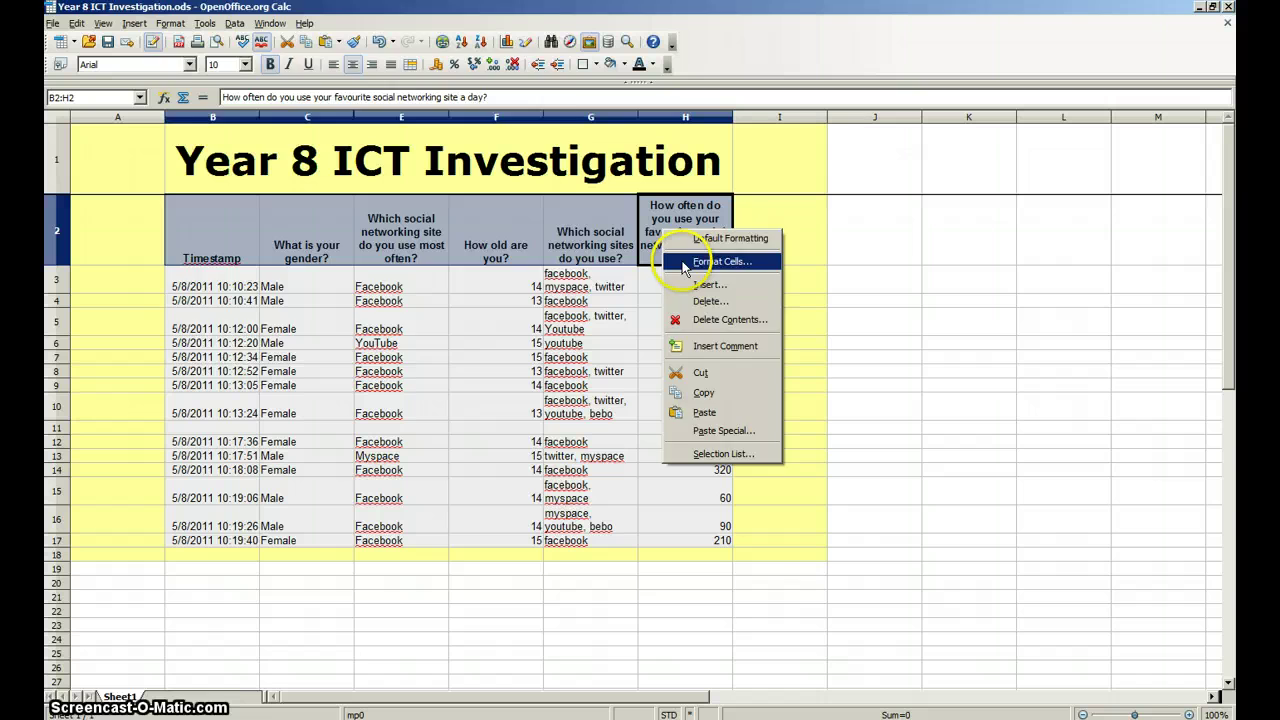
{"action": "left_click", "coordinate": [690, 261]}
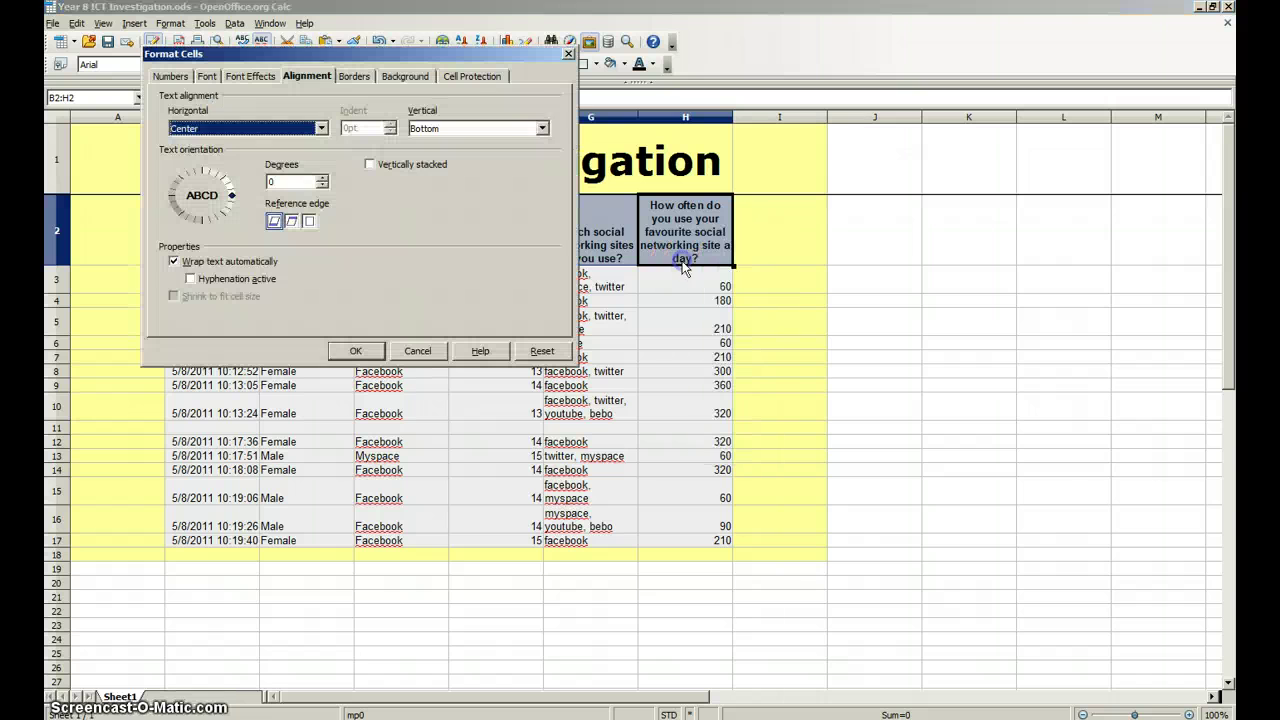
{"action": "left_click", "coordinate": [542, 128]}
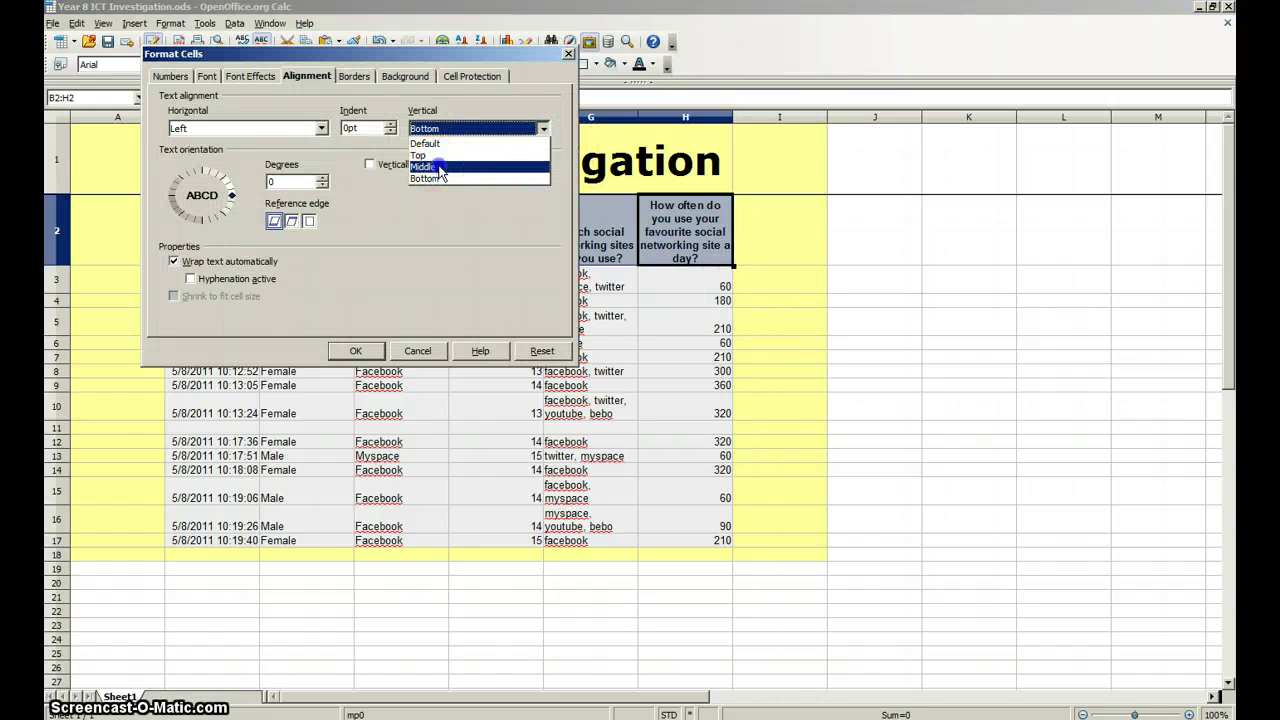
{"action": "left_click", "coordinate": [450, 167]}
{"action": "left_click", "coordinate": [322, 130]}
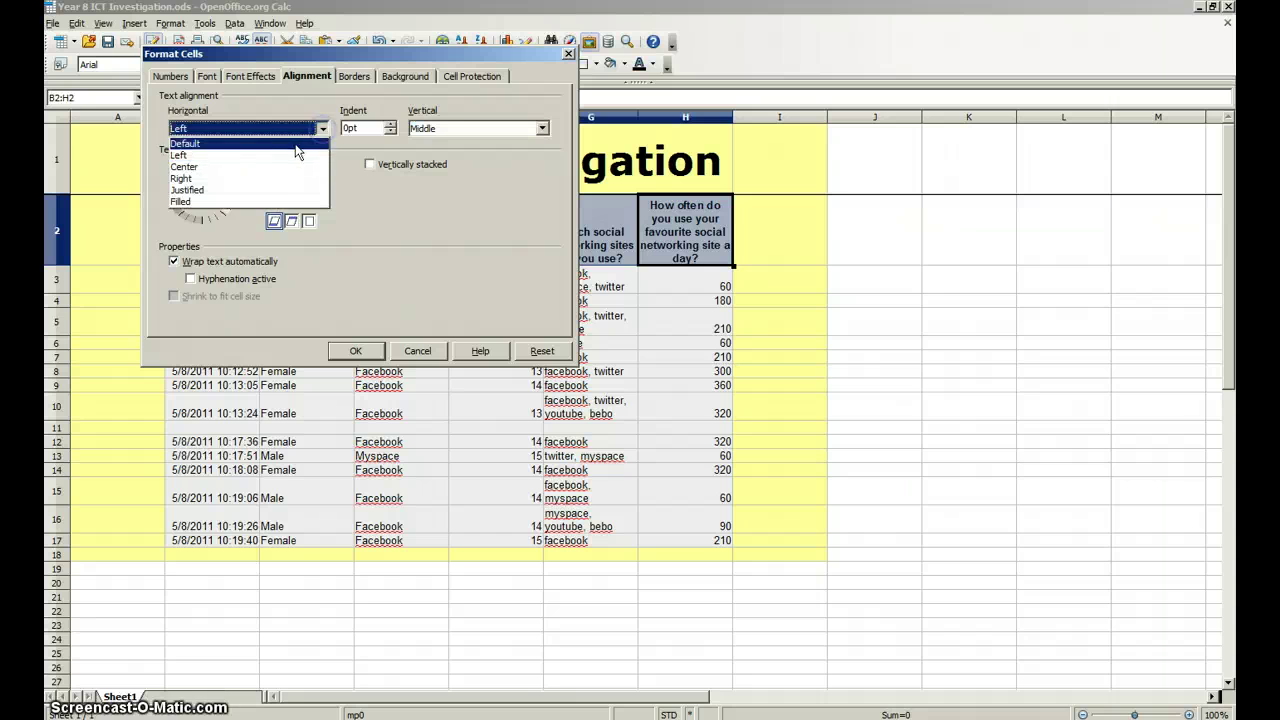
{"action": "left_click", "coordinate": [276, 170]}
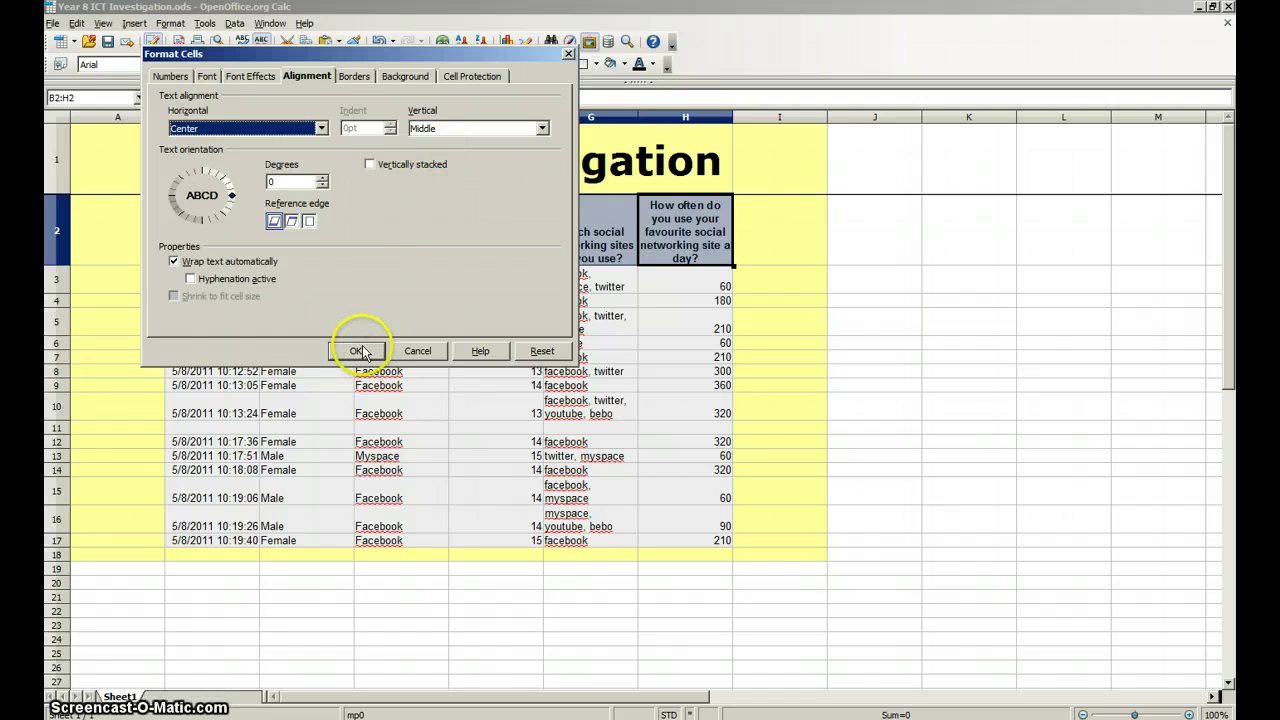
Step: Set the headings' font to Verdana Bold
{"action": "left_click", "coordinate": [206, 76]}
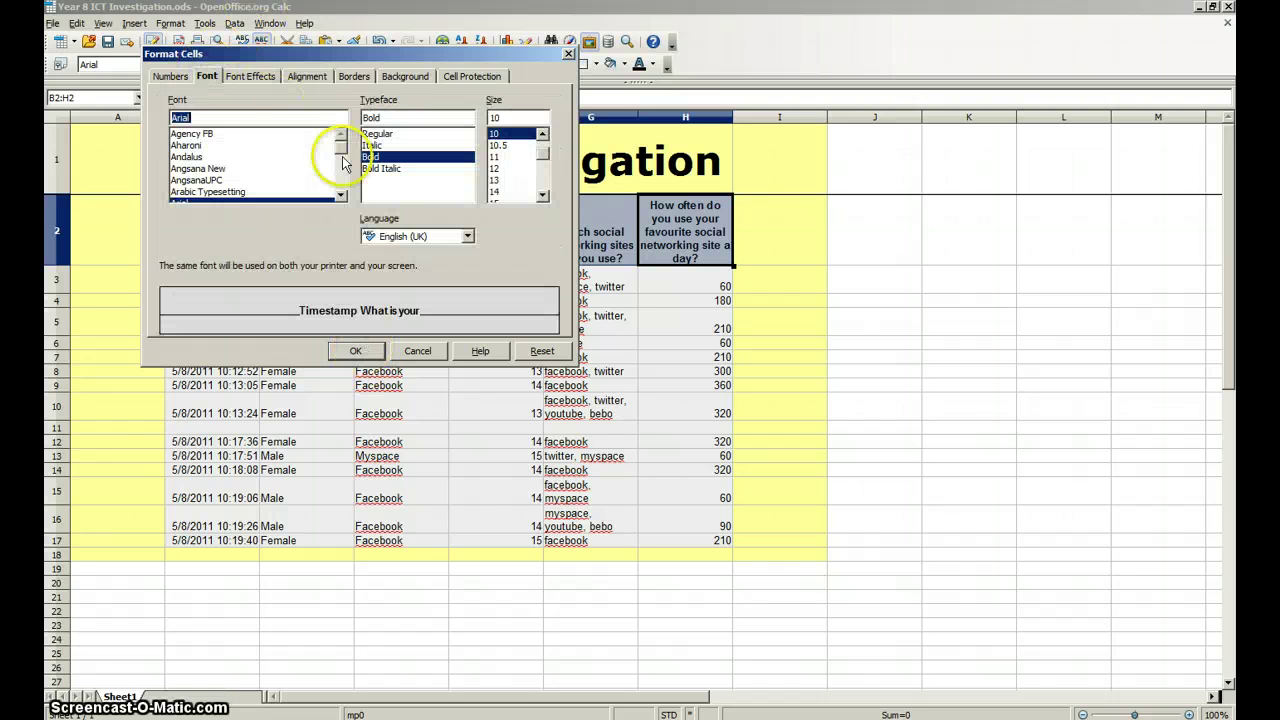
{"action": "left_click_drag", "start_coordinate": [342, 165], "coordinate": [340, 185]}
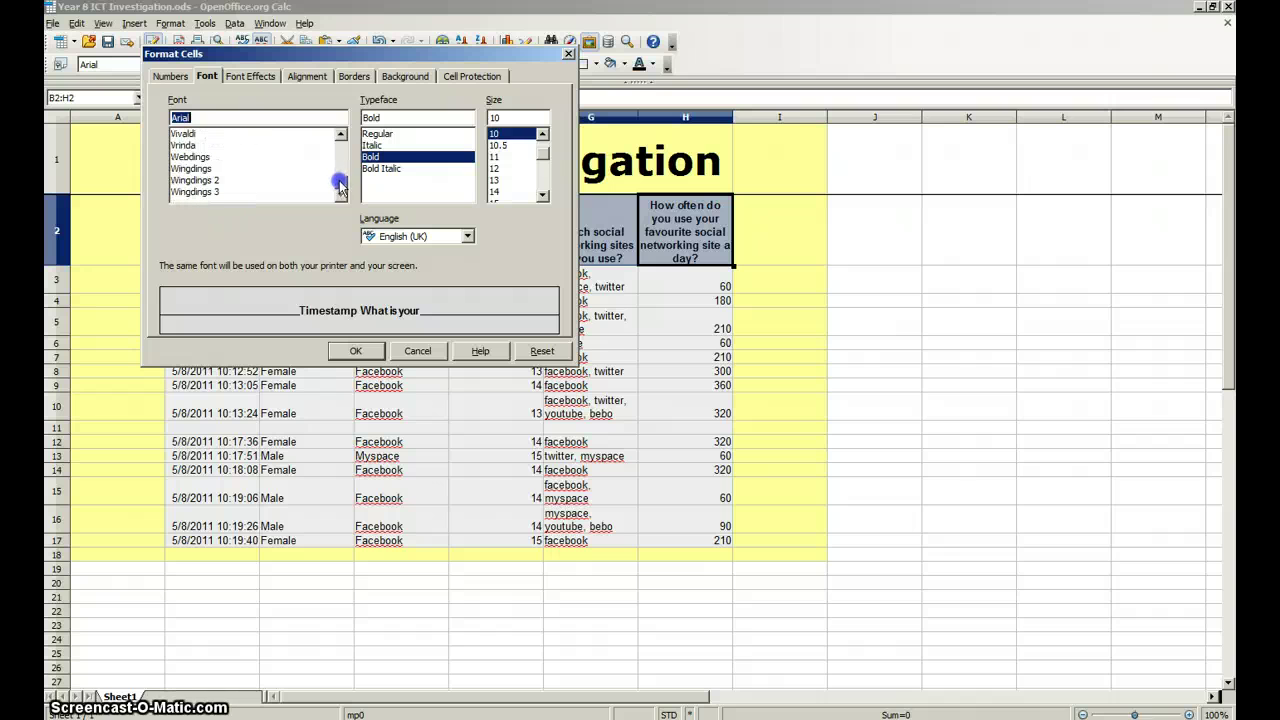
{"action": "left_click", "coordinate": [340, 133]}
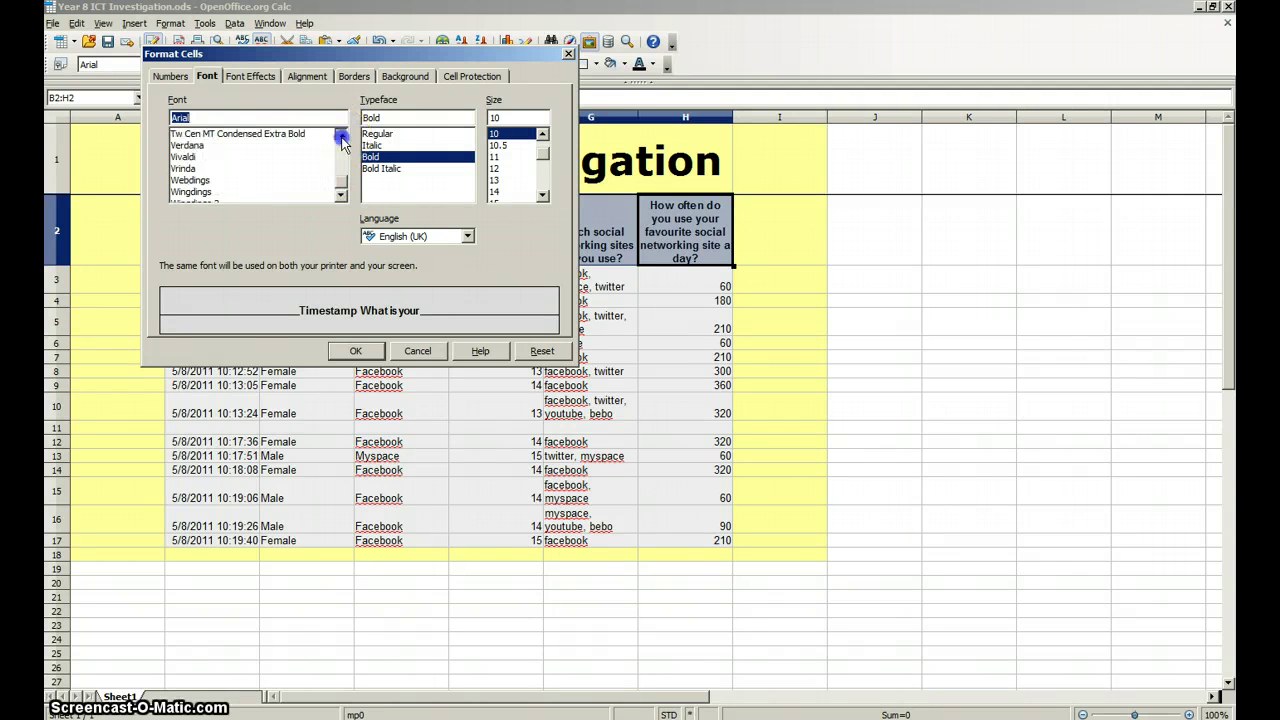
{"action": "left_click", "coordinate": [190, 150]}
{"action": "left_click", "coordinate": [378, 158]}
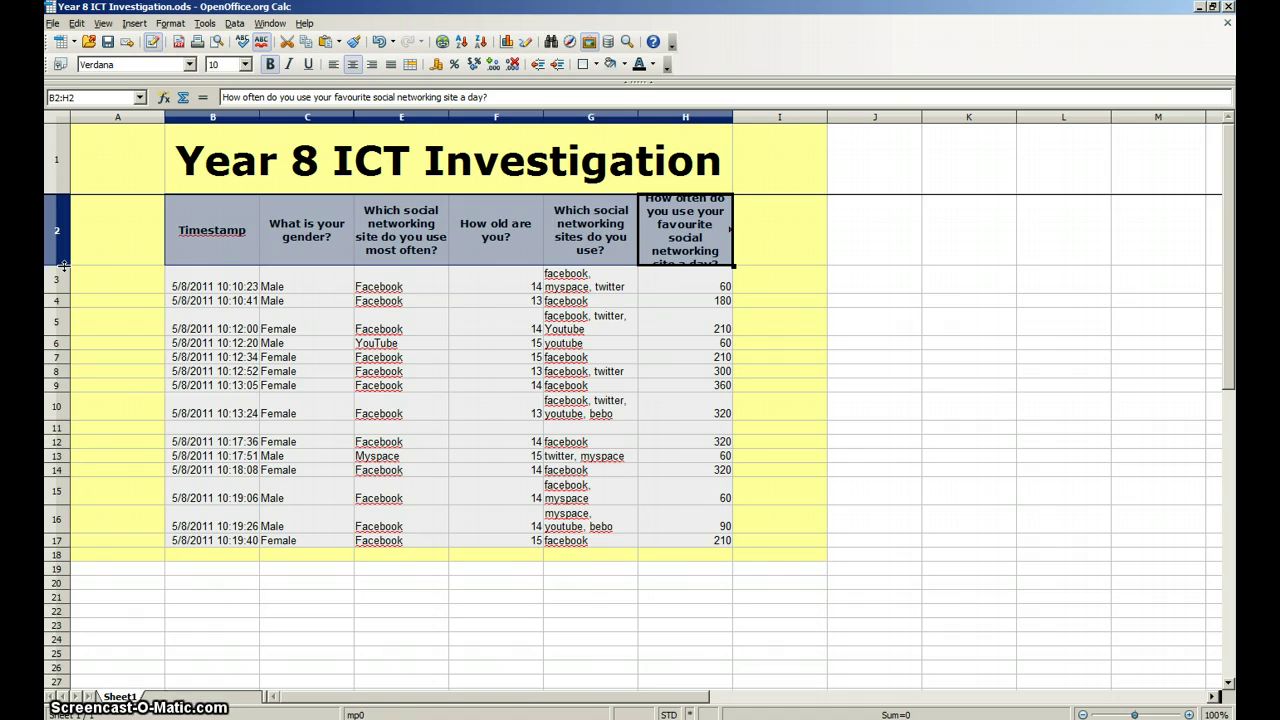
Step: Drag row 2 taller so the long daily-usage heading shows in full
{"action": "left_click_drag", "start_coordinate": [64, 266], "coordinate": [65, 275]}
{"action": "left_click", "coordinate": [400, 658]}
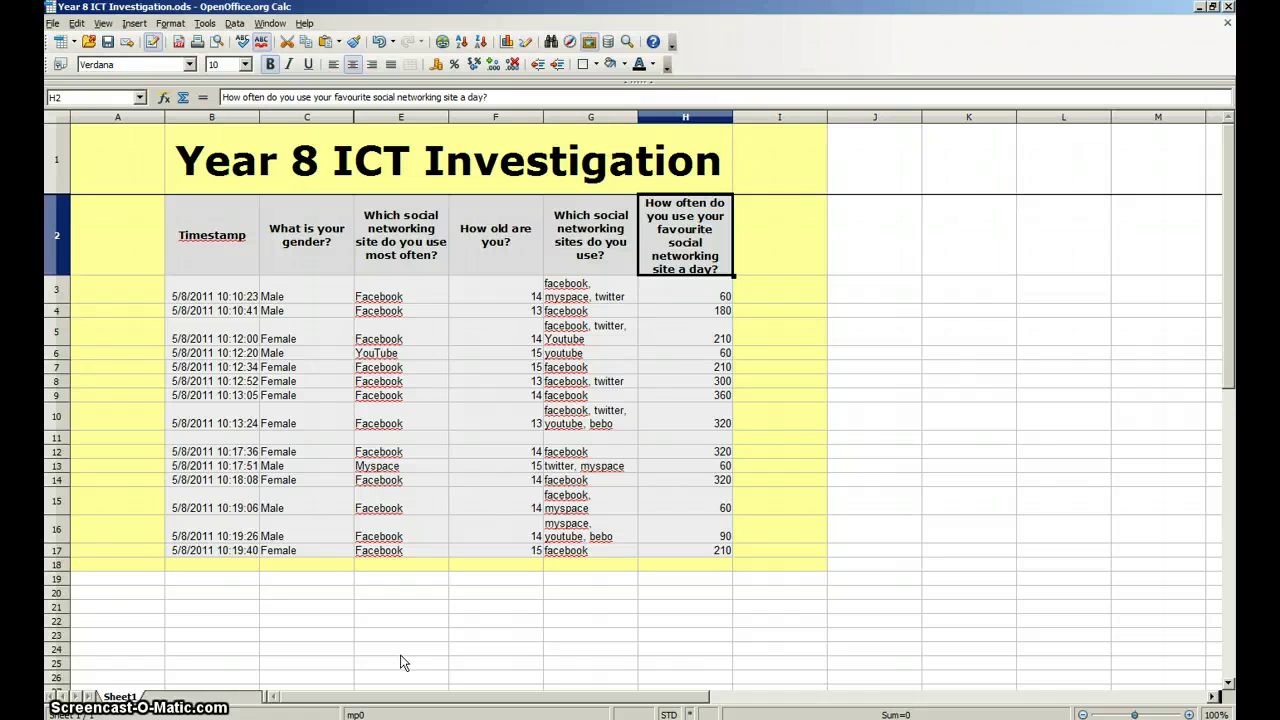
{"action": "left_click", "coordinate": [197, 220]}
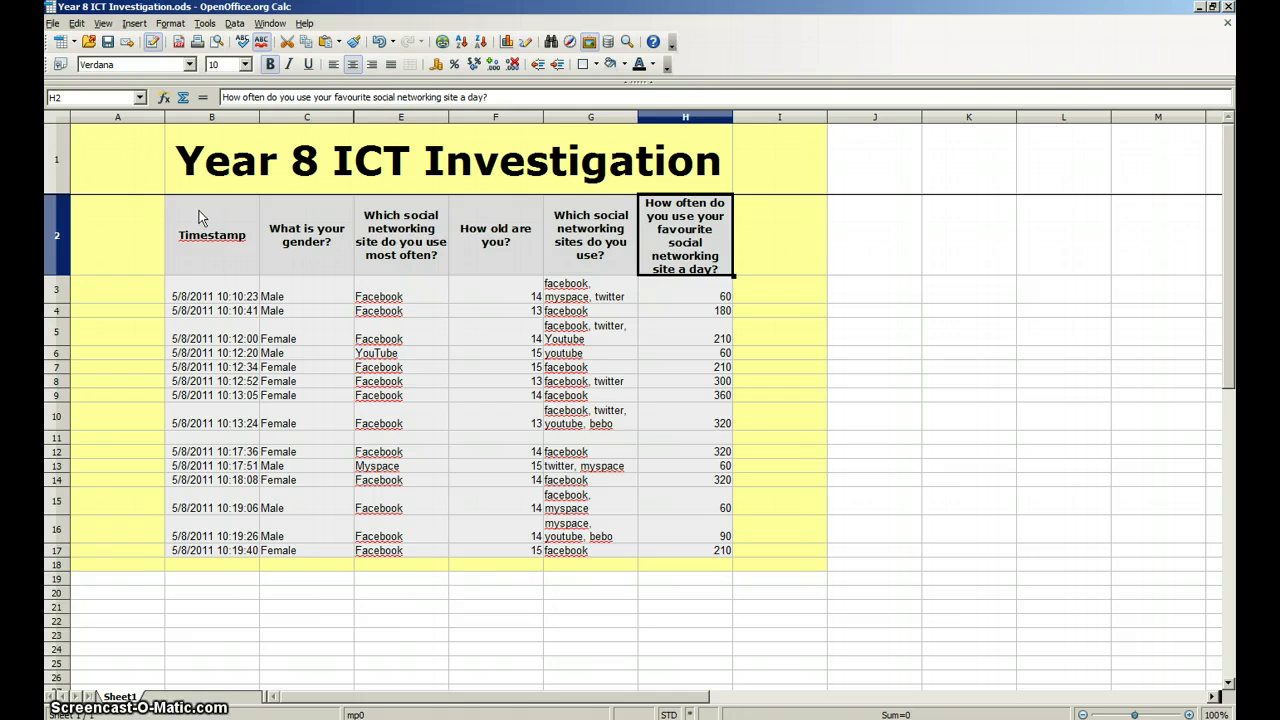
Step: Apply all borders to every cell of the survey table B2:H17
{"action": "left_click_drag", "start_coordinate": [197, 220], "coordinate": [468, 250]}
{"action": "mouse_move", "coordinate": [622, 272]}
{"action": "left_mouse_down"}
{"action": "mouse_move", "coordinate": [676, 550]}
{"action": "mouse_move", "coordinate": [221, 242]}
{"action": "left_mouse_up"}
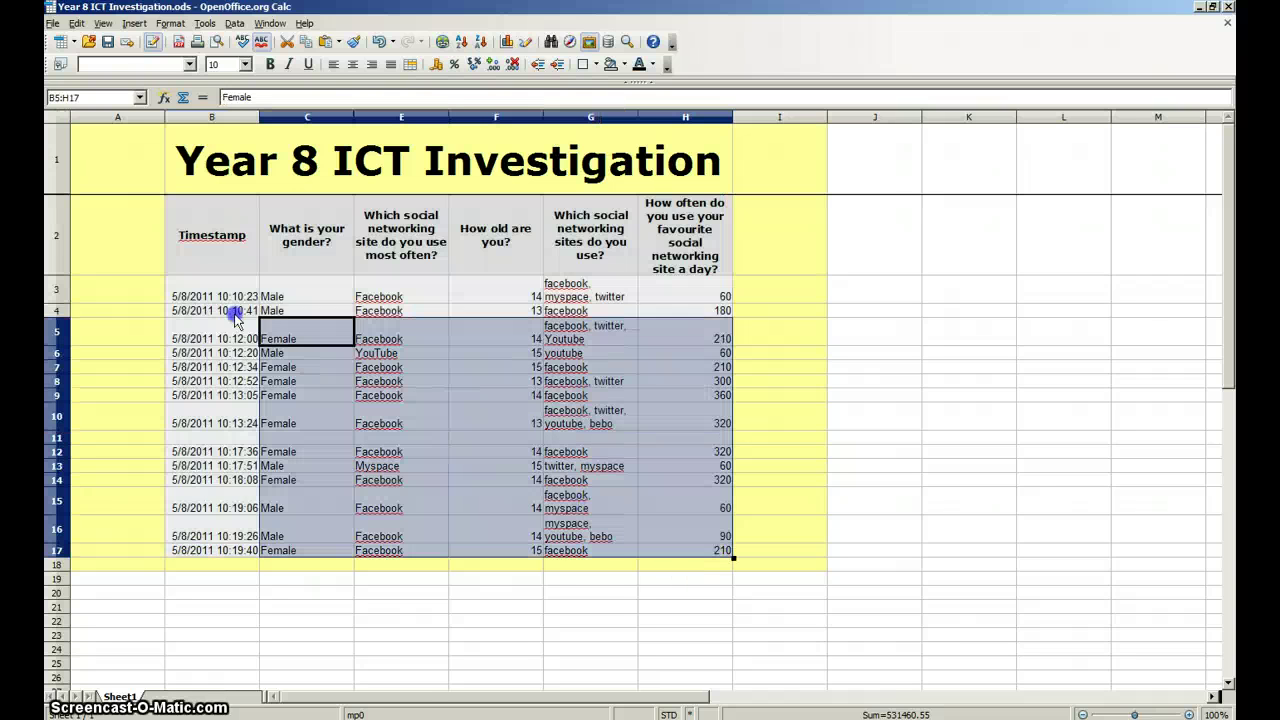
{"action": "left_click", "coordinate": [597, 65]}
{"action": "left_click", "coordinate": [650, 128]}
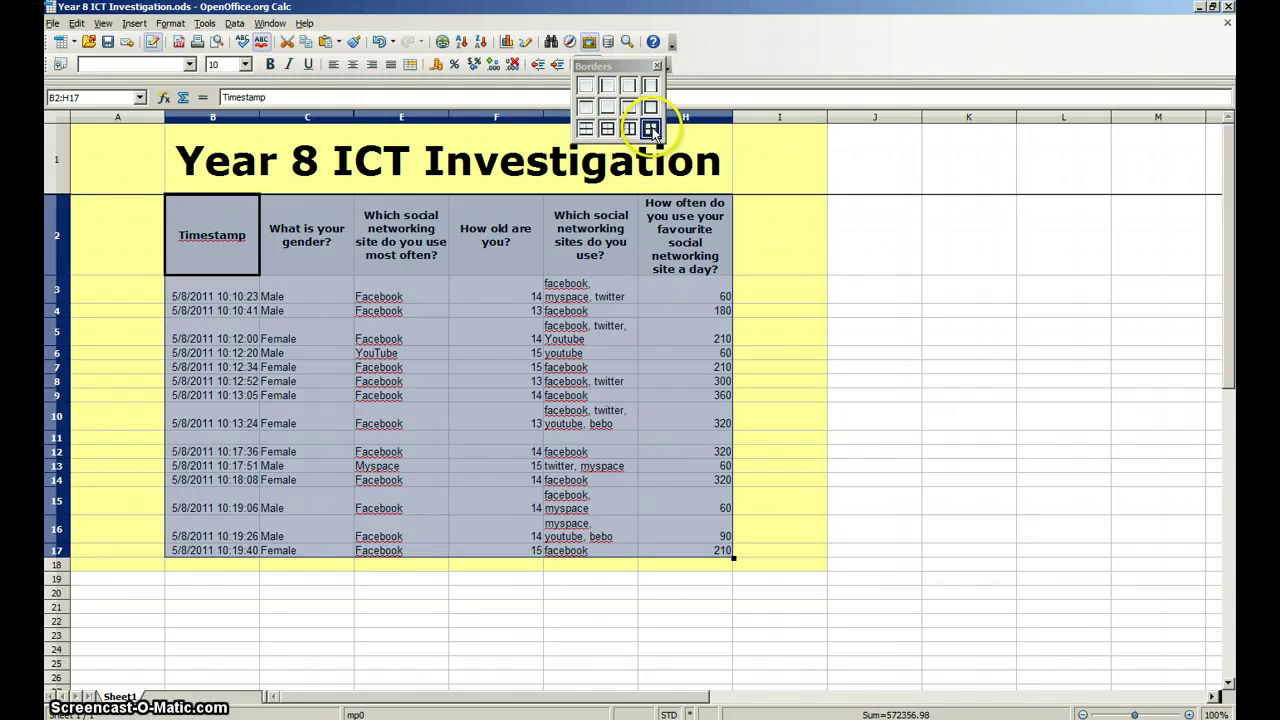
{"action": "left_click", "coordinate": [887, 257]}
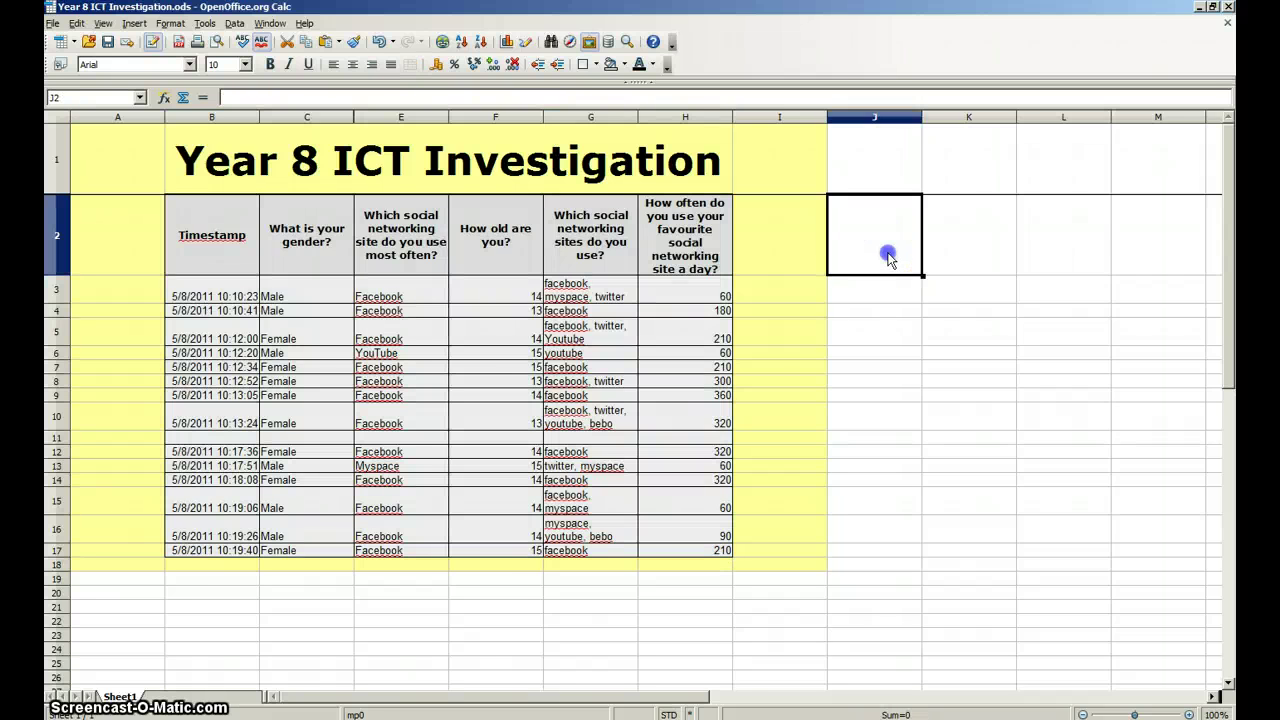
{"action": "key", "text": "Left"}
{"action": "key", "text": "Left"}
{"action": "key", "text": "Left"}
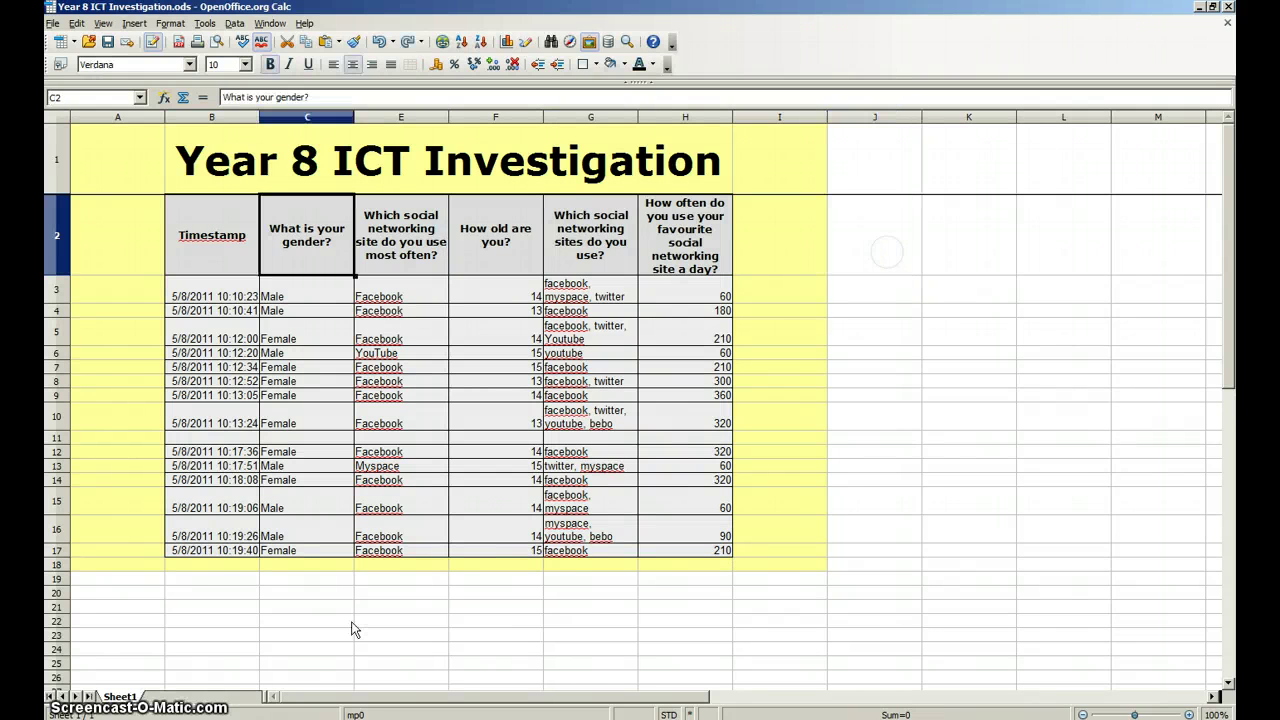